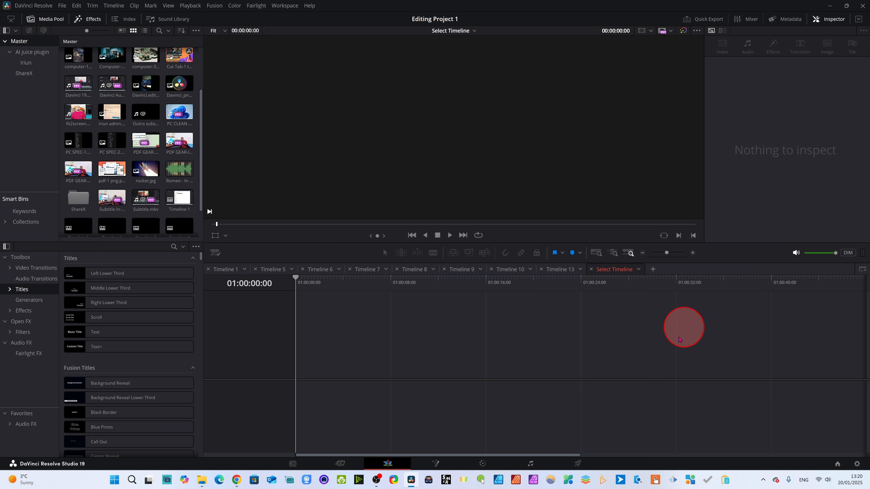
# Check for DaVinci Resolve updates and download DaVinci_Resolve_Studio_19.1.3_Windows.zip, leaving the browser minimized
pyautogui.click(26, 6)
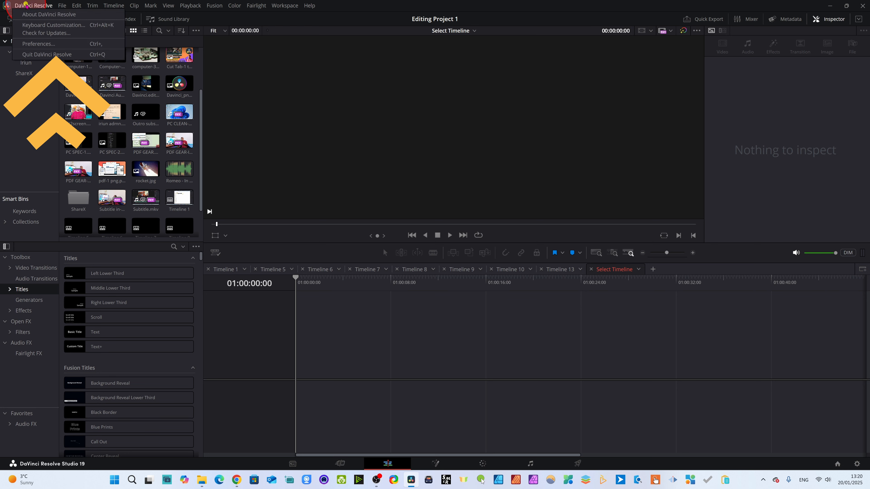
pyautogui.click(46, 34)
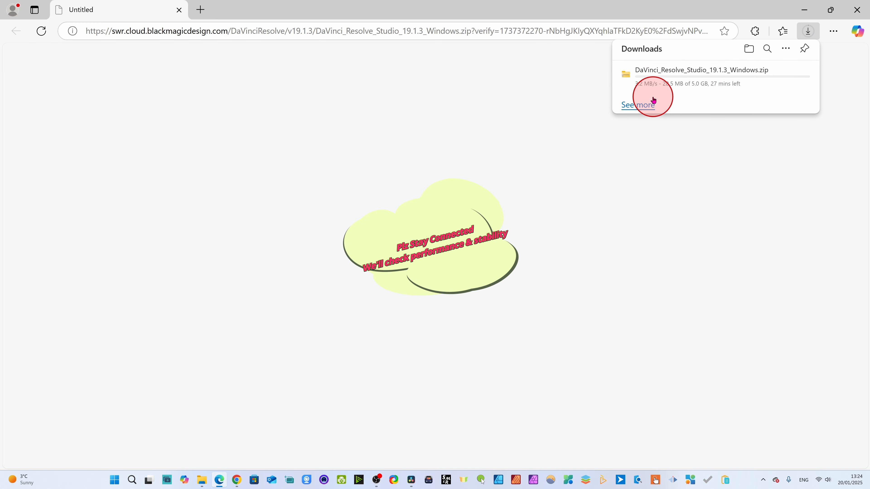
pyautogui.moveTo(642, 80)
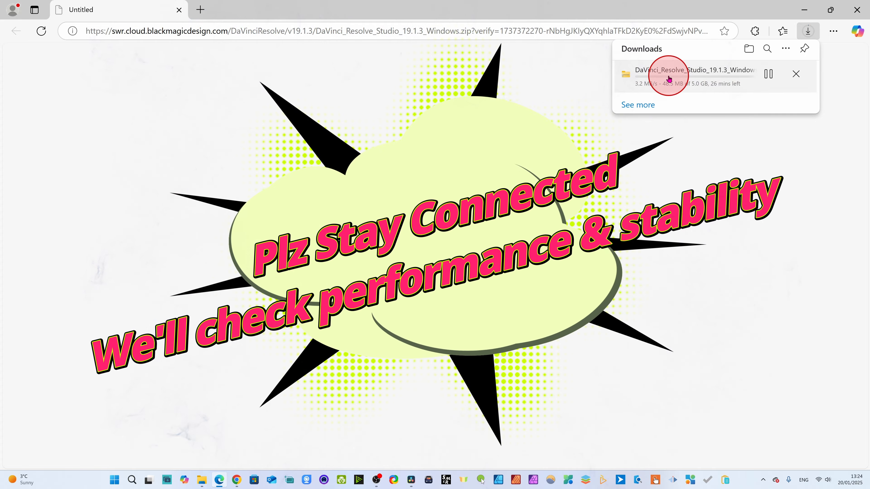
pyautogui.moveTo(712, 81)
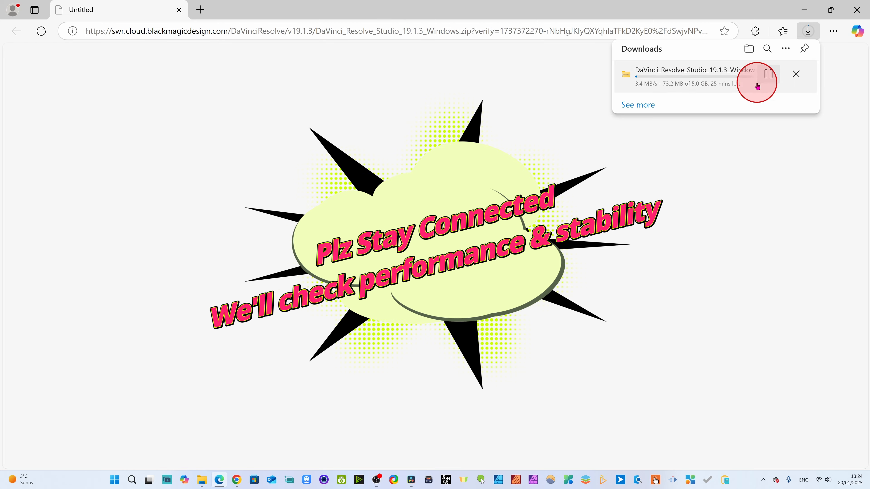
pyautogui.click(805, 10)
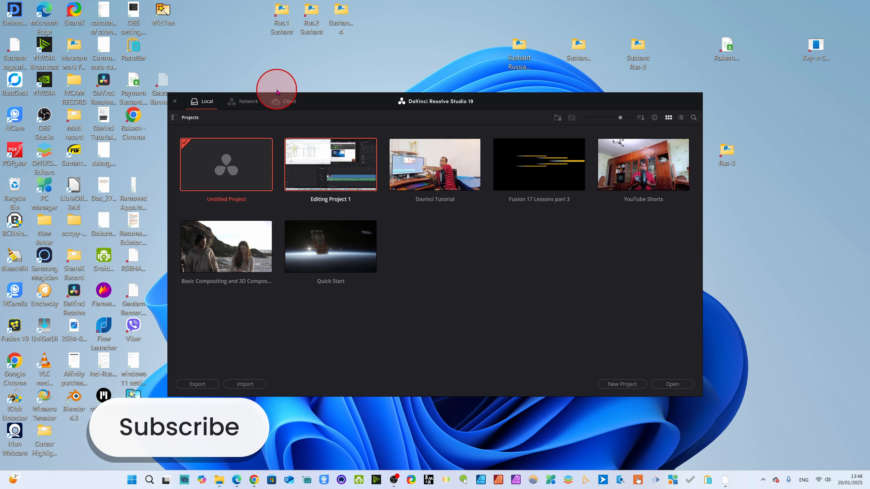
# Open the Editing Project 1 project, reviewing the blocked folder access entry in Windows Security and dismissing the cache location notice
pyautogui.click(672, 384)
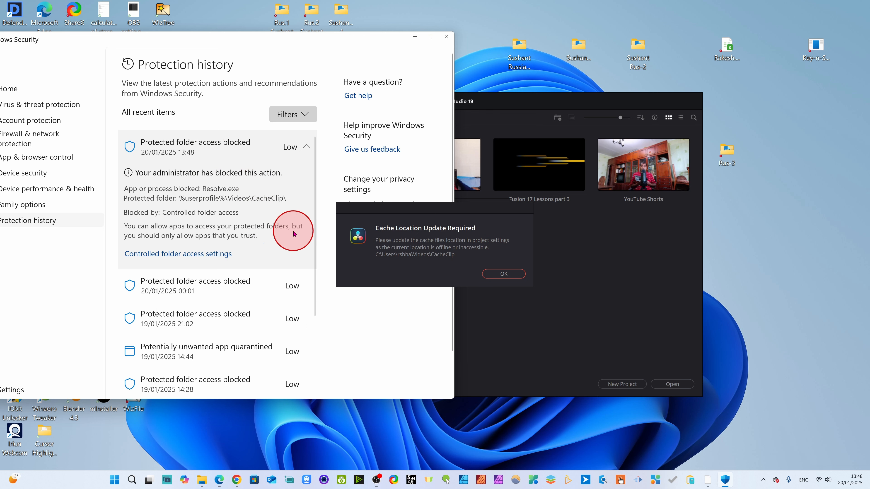
pyautogui.click(303, 150)
pyautogui.click(303, 150)
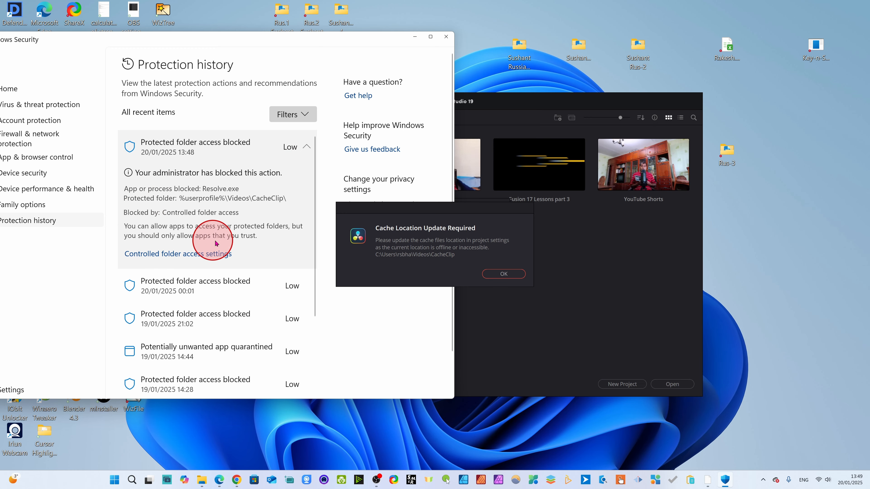
pyautogui.click(419, 37)
pyautogui.click(566, 278)
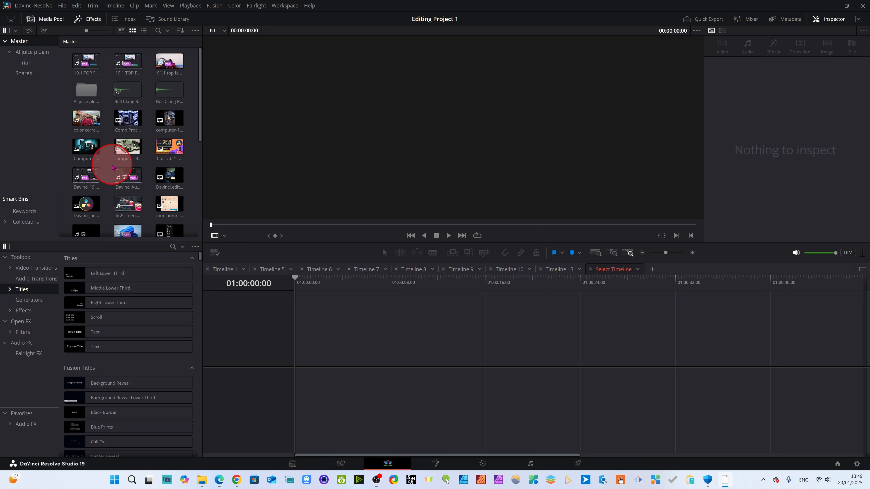
# Place the clip 91.1 top features-in-out.mkv at the start of a new timeline
pyautogui.click(164, 65)
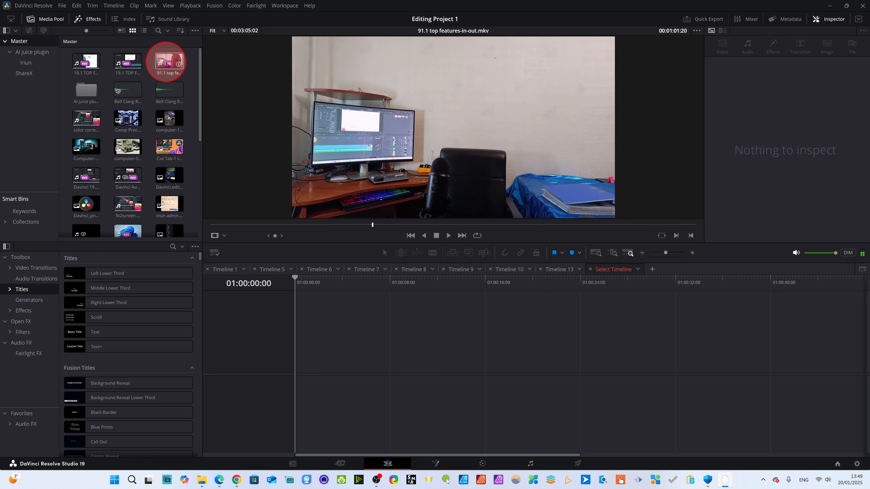
pyautogui.moveTo(167, 65); pyautogui.dragTo(295, 375)
pyautogui.click(315, 294)
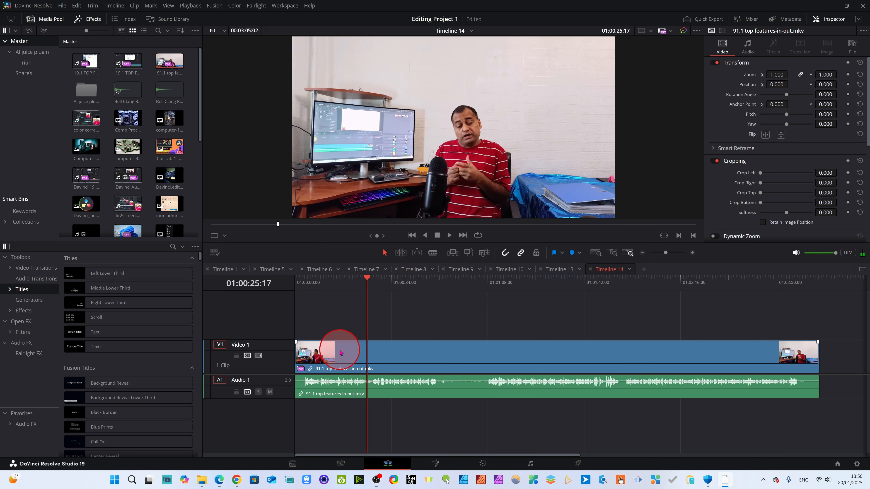
# Split the clip at 01:00:03:17, delete its opening part and shift the rest further along the timeline to leave room at the start
pyautogui.moveTo(340, 353); pyautogui.dragTo(321, 356)
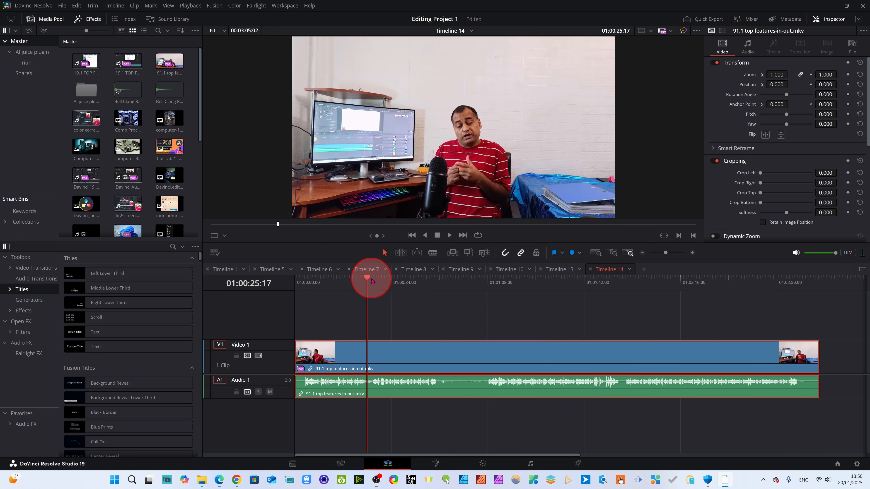
pyautogui.hotkey('ctrl', '=')
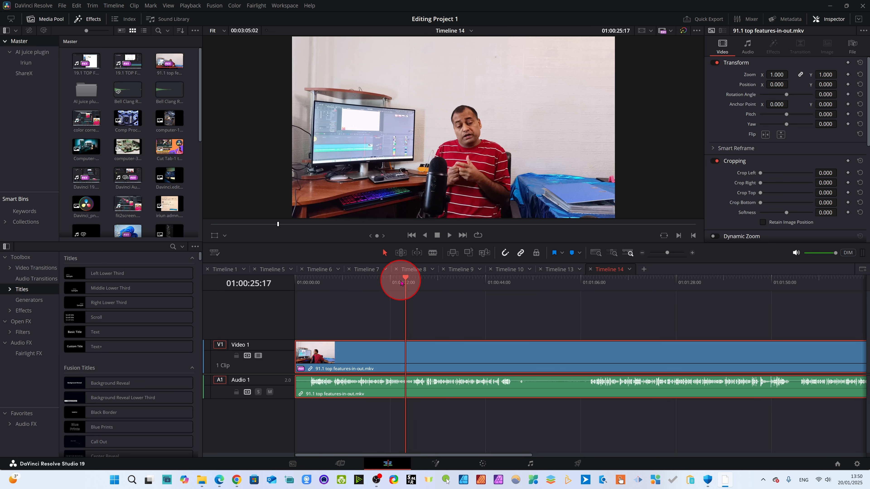
pyautogui.moveTo(401, 283); pyautogui.dragTo(311, 307)
pyautogui.click(310, 308)
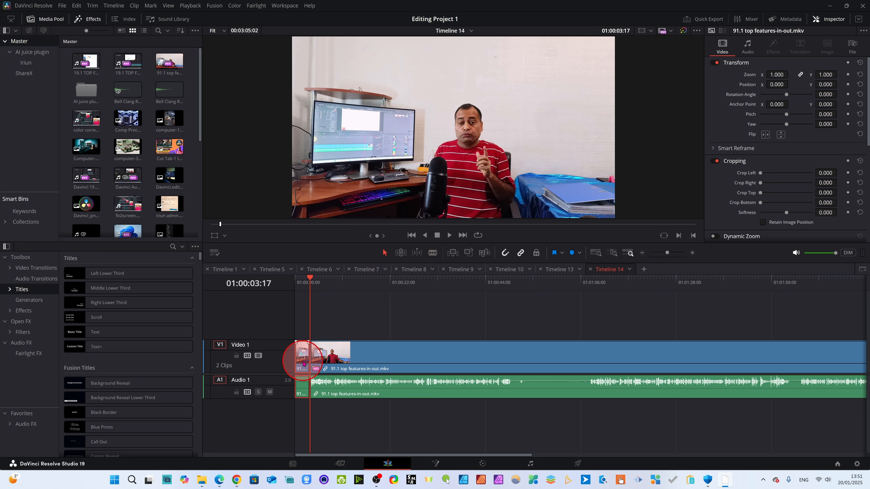
pyautogui.press('BackSpace')
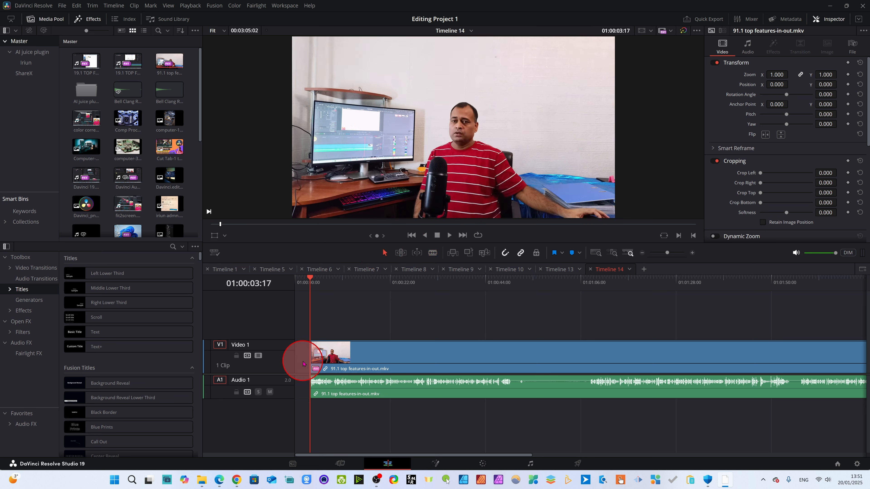
pyautogui.moveTo(307, 314); pyautogui.dragTo(280, 314)
pyautogui.moveTo(389, 366); pyautogui.dragTo(407, 366)
# Hide the media pool and place the Cartoon Cloud Sky generator at the start of track Video 1
pyautogui.click(25, 300)
pyautogui.scroll(-5, 140, 332)
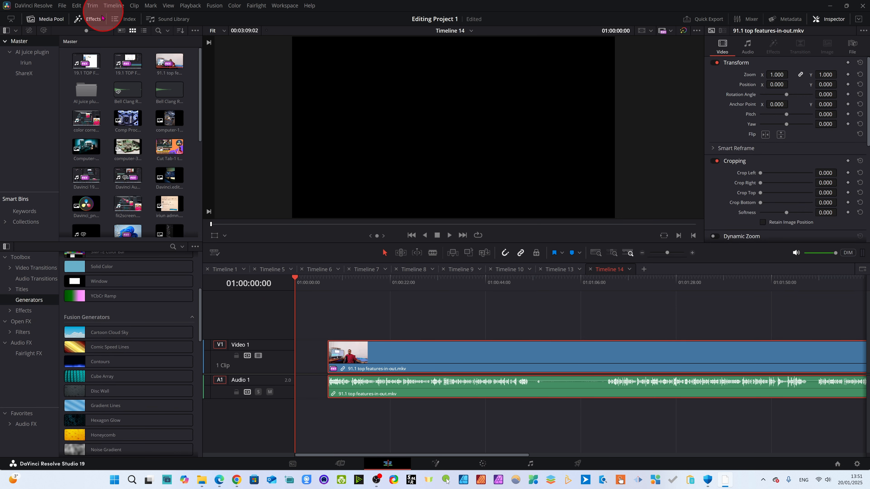
pyautogui.click(48, 19)
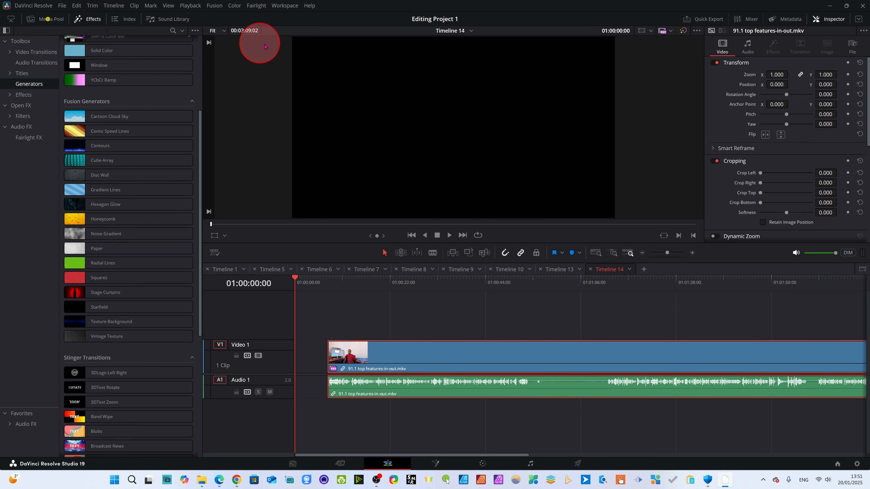
pyautogui.click(94, 19)
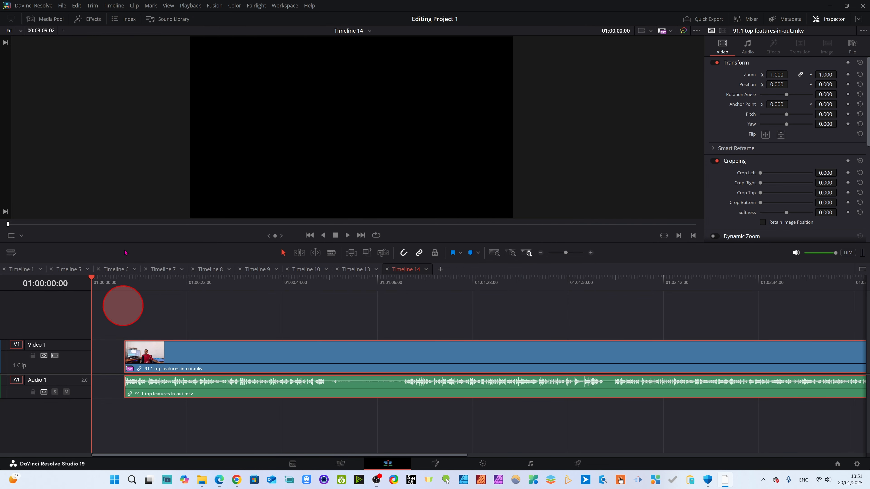
pyautogui.click(91, 19)
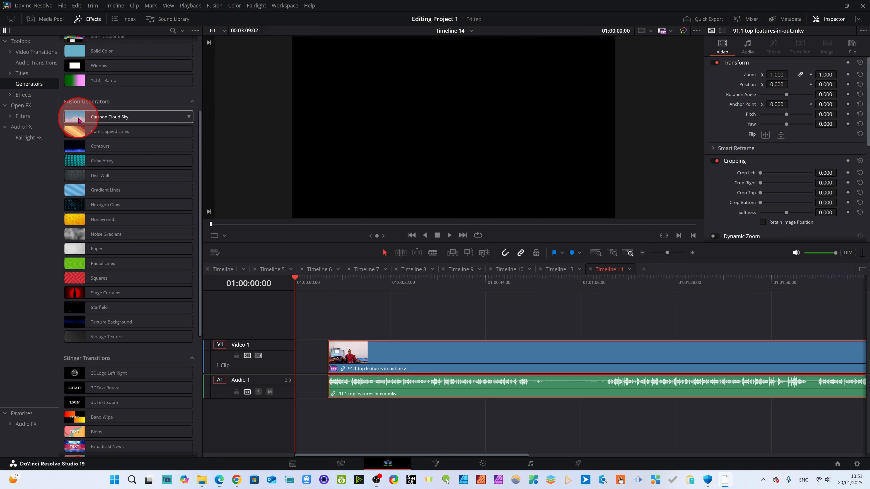
pyautogui.moveTo(79, 117); pyautogui.dragTo(293, 367)
pyautogui.moveTo(291, 282); pyautogui.dragTo(302, 288)
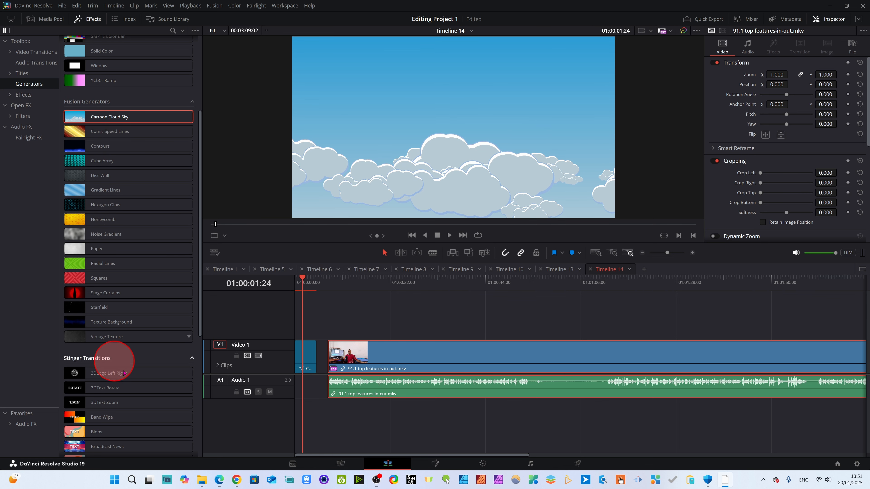
# Delete the empty gap between the Cartoon Cloud Sky generator and the video clip
pyautogui.scroll(-1, 94, 247)
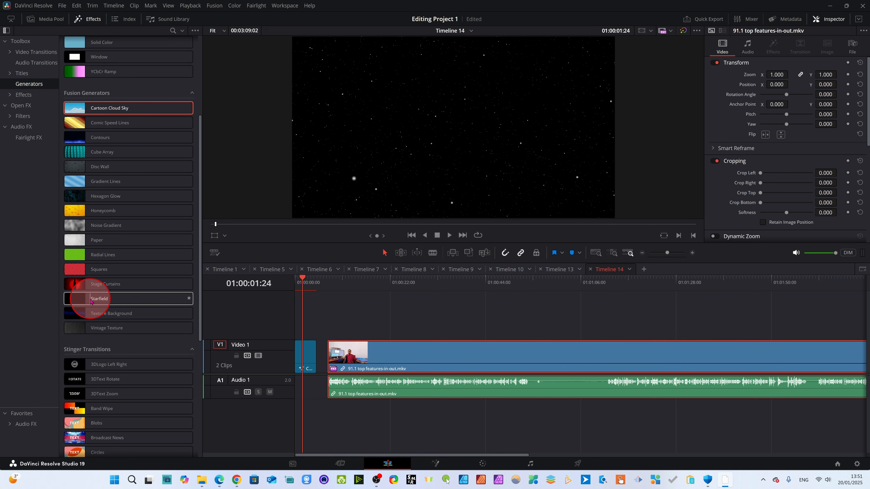
pyautogui.click(353, 331)
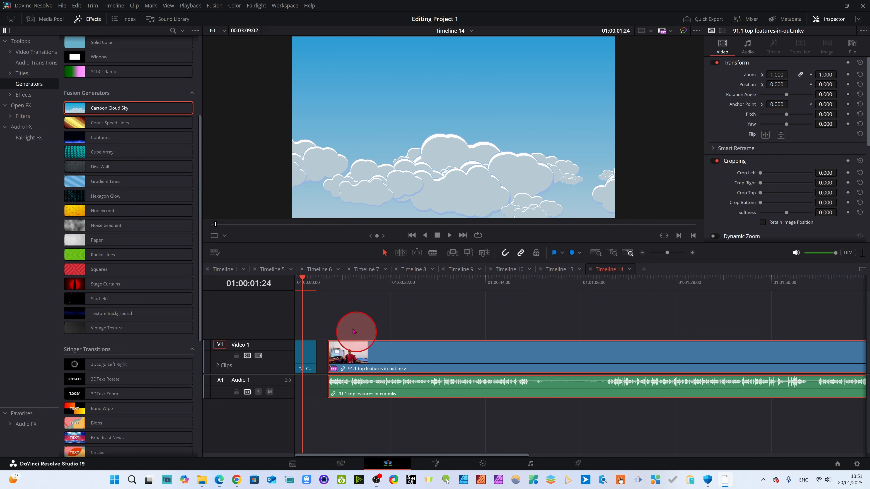
pyautogui.click(323, 358)
pyautogui.click(364, 360)
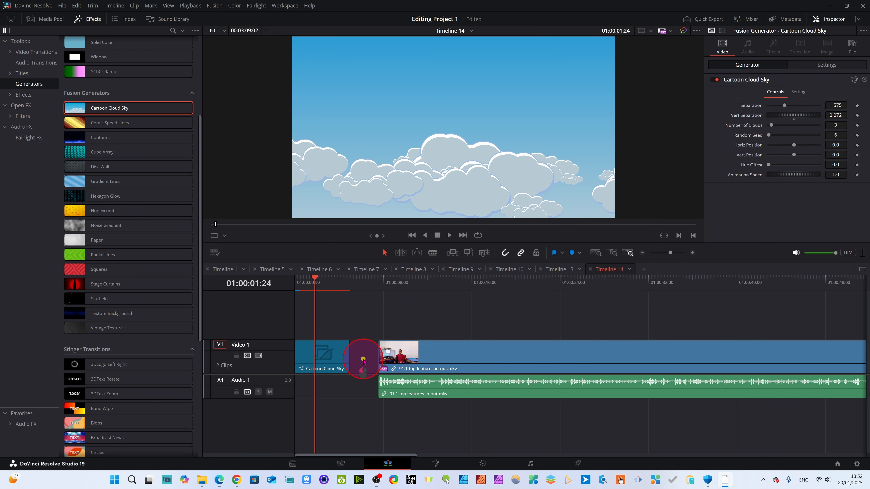
pyautogui.press('Delete')
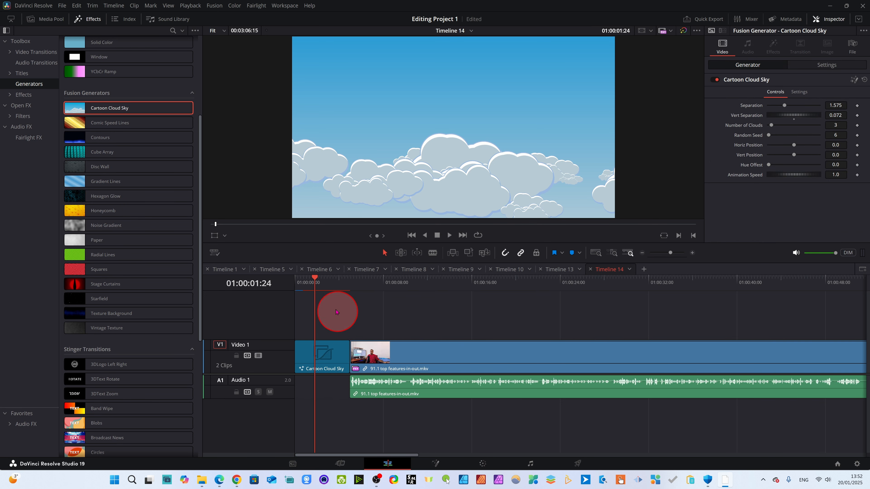
# Add the Pow!! Fusion title on track Video 2 directly above the Cartoon Cloud Sky generator
pyautogui.click(302, 282)
pyautogui.moveTo(303, 284); pyautogui.dragTo(305, 313)
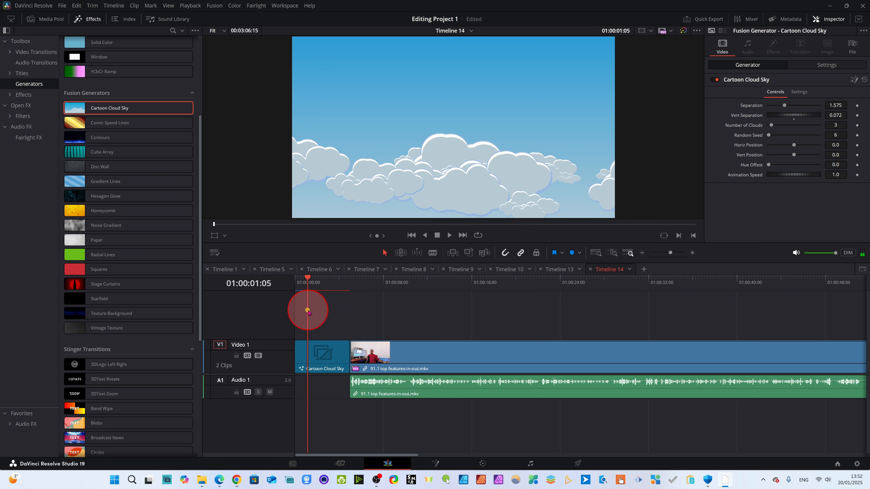
pyautogui.scroll(4, 116, 329)
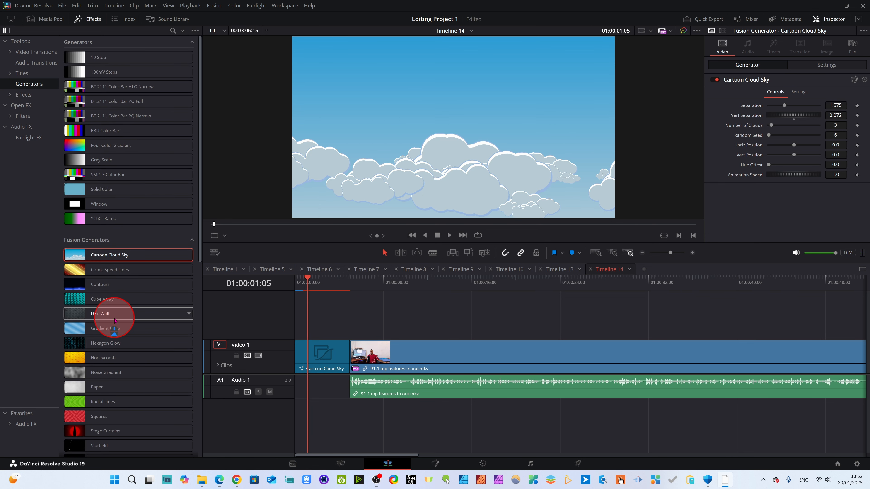
pyautogui.scroll(-4, 139, 210)
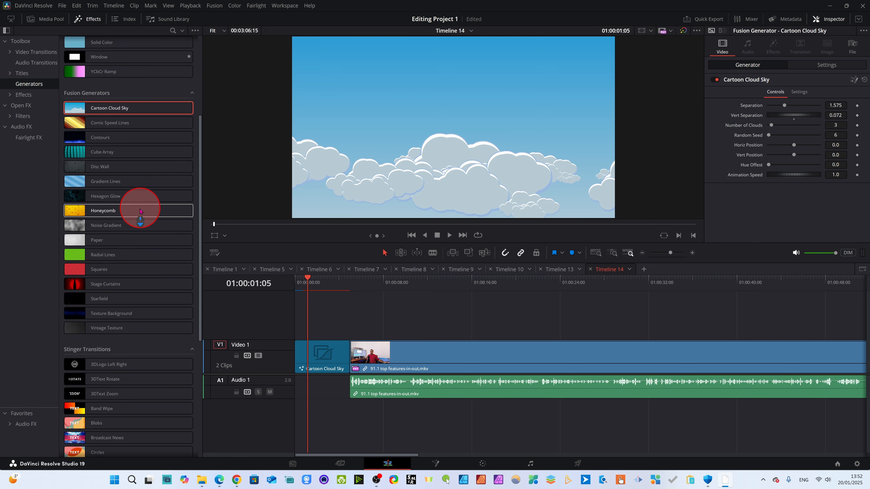
pyautogui.scroll(4, 139, 213)
pyautogui.scroll(-3, 137, 239)
pyautogui.scroll(3, 136, 274)
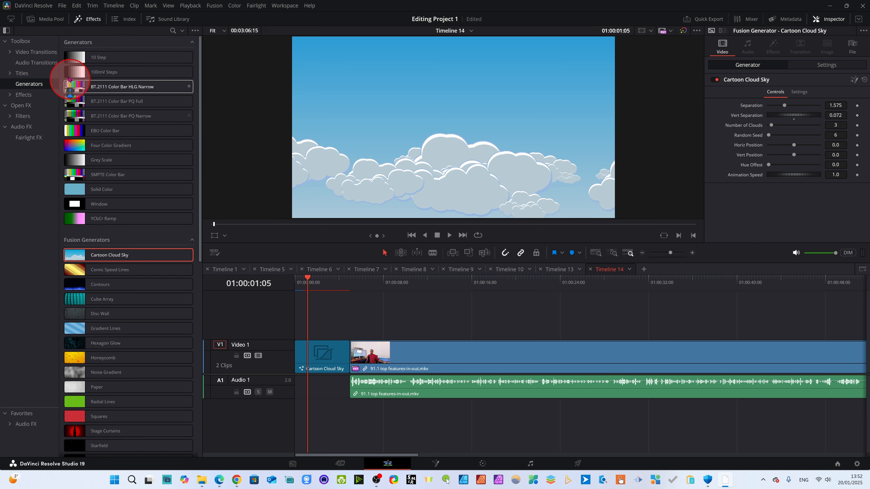
pyautogui.click(23, 72)
pyautogui.scroll(-15, 107, 353)
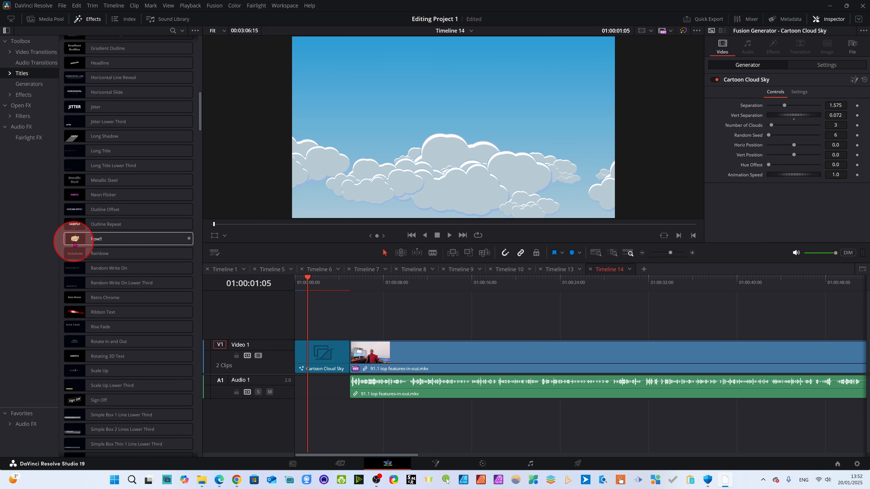
pyautogui.moveTo(74, 238); pyautogui.dragTo(324, 325)
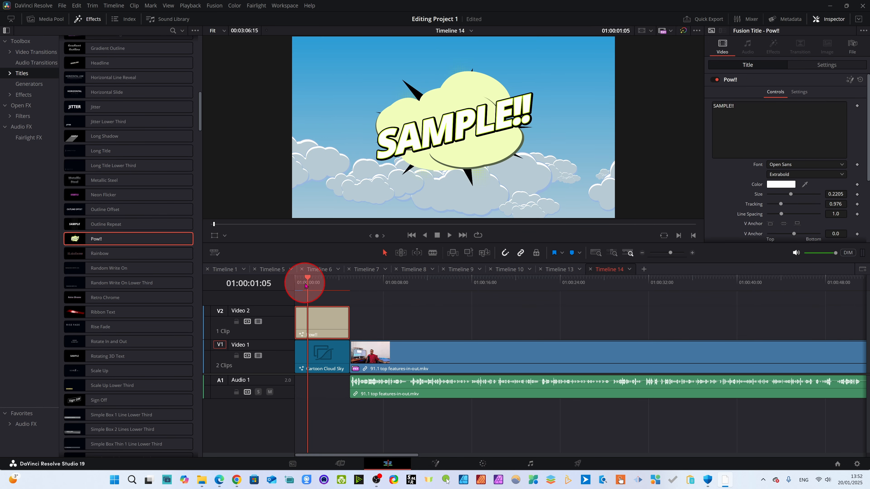
# Replace the Pow!! title's text with "Davinci Resolve" on one line and "Update 19.1.3" on the next
pyautogui.moveTo(305, 286); pyautogui.dragTo(305, 282)
pyautogui.click(330, 336)
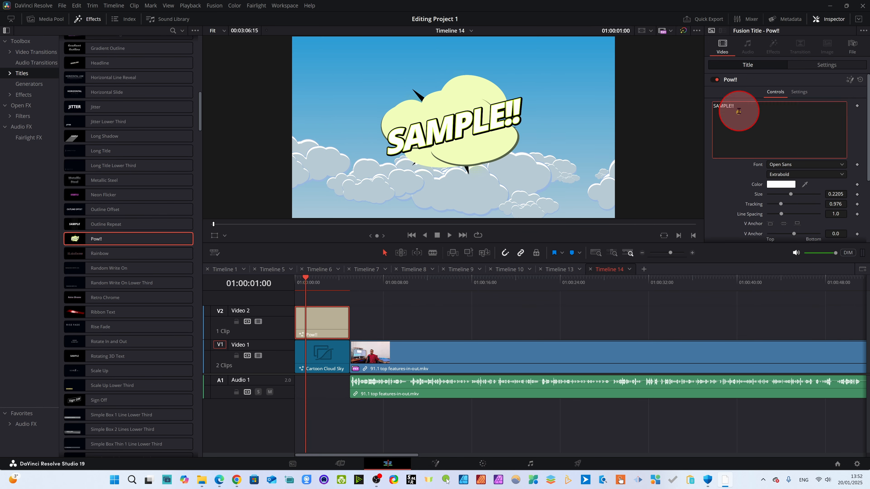
pyautogui.hotkey('ctrl', 'a')
pyautogui.press('BackSpace')
pyautogui.write('Davinc')
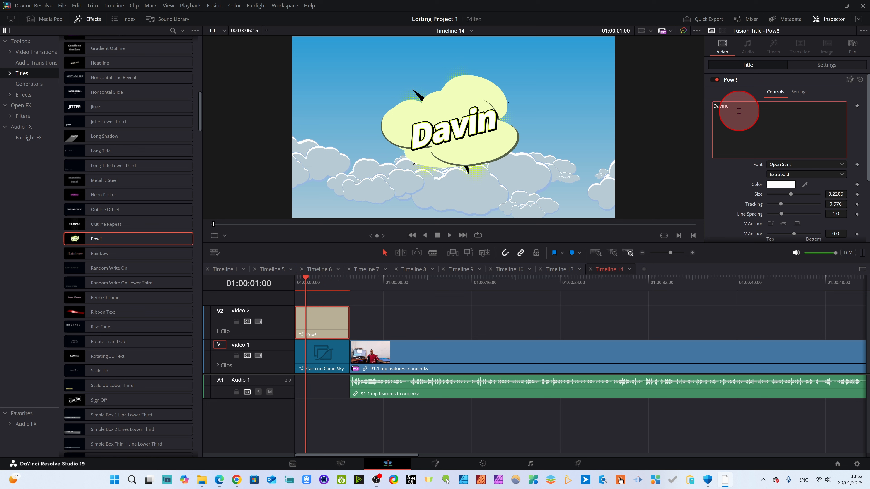
pyautogui.write('i Resolve Updat')
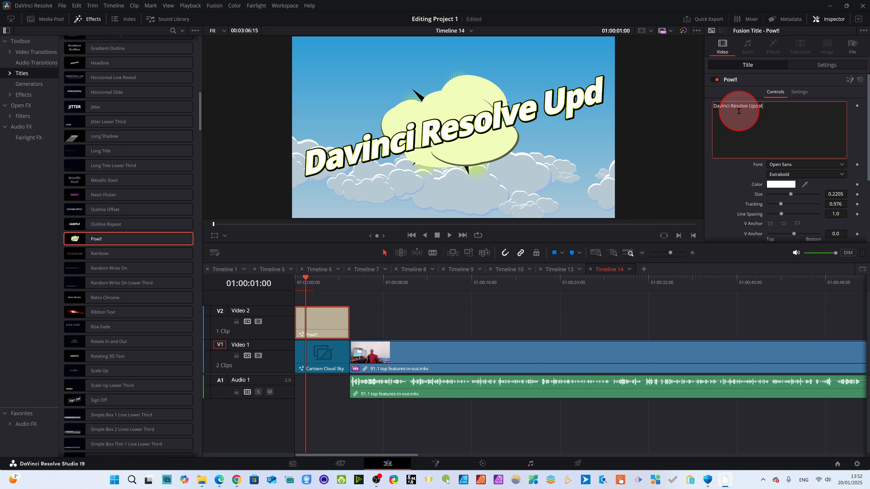
pyautogui.write('e 19.1.3')
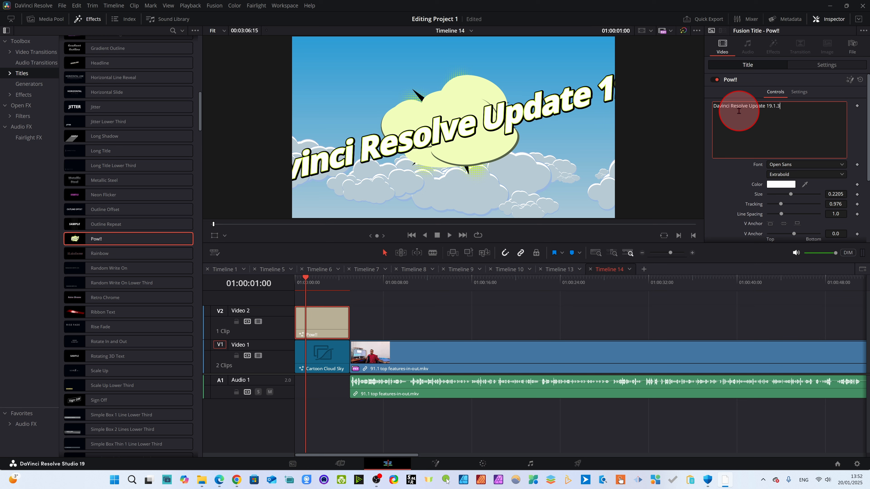
pyautogui.press('Return')
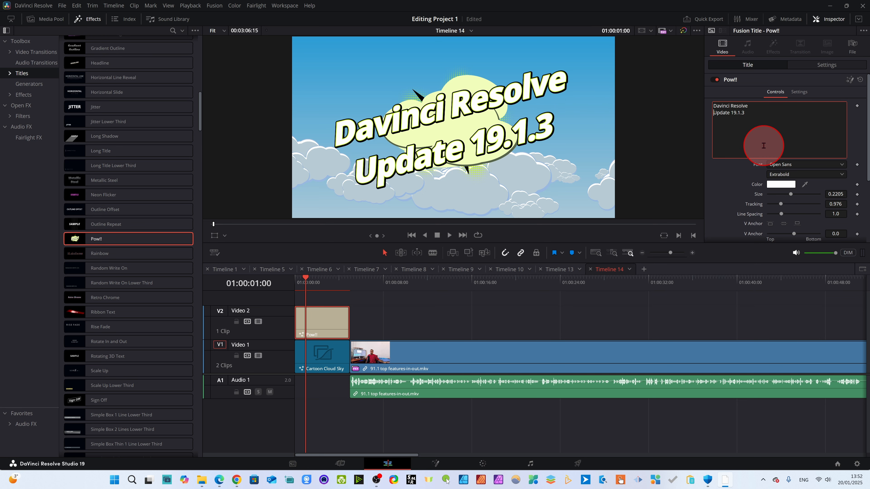
# Set the Pow!! title's text color to magenta #de21ff and scrub through the title to check it
pyautogui.click(776, 185)
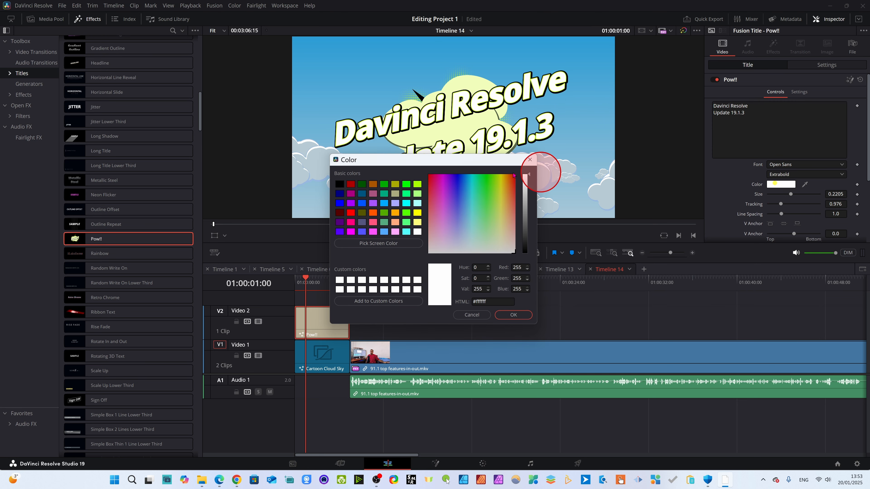
pyautogui.click(443, 188)
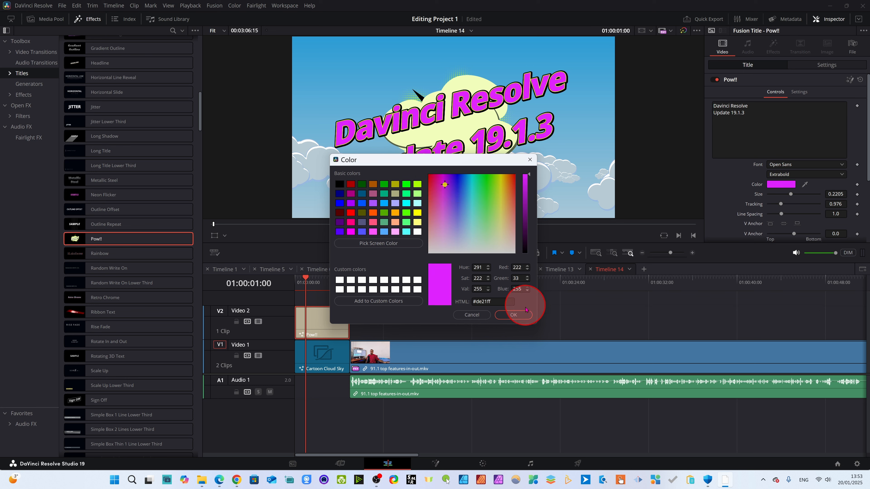
pyautogui.click(512, 314)
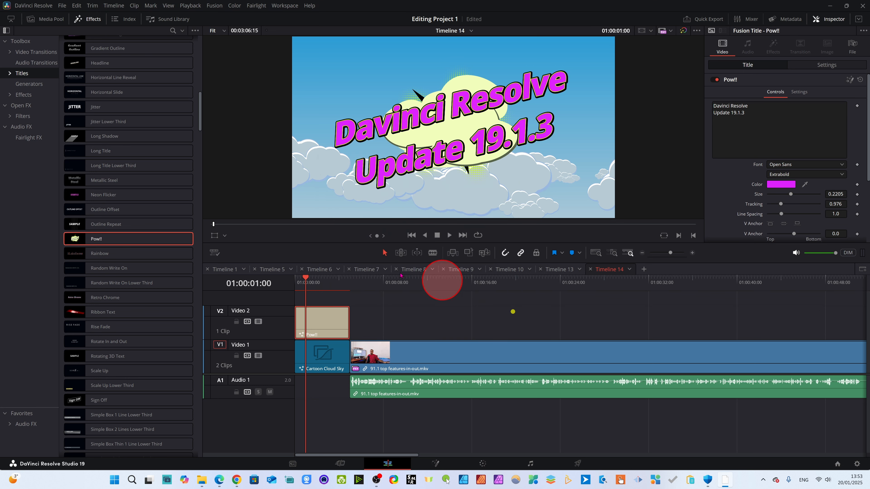
pyautogui.moveTo(306, 283); pyautogui.dragTo(334, 286)
# Add the Stage Curtains Fusion generator on track Video 2 directly after the Pow!! title
pyautogui.scroll(-10, 120, 322)
pyautogui.scroll(-10, 114, 325)
pyautogui.scroll(10, 114, 326)
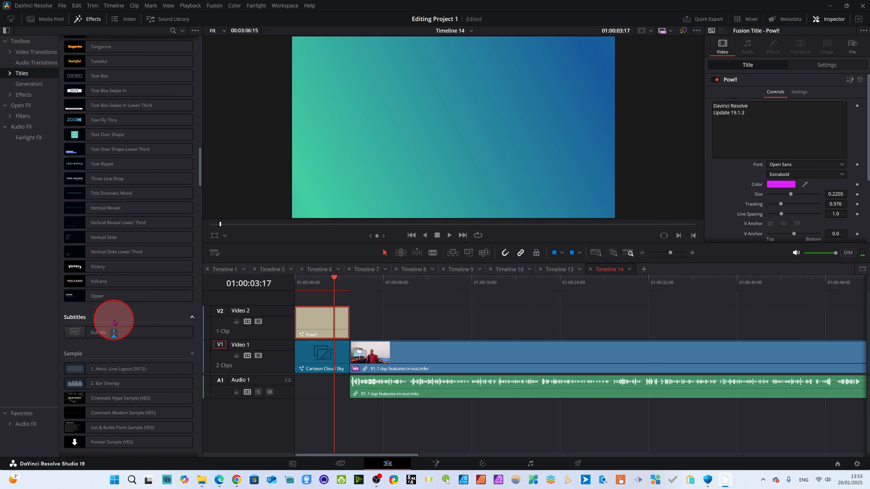
pyautogui.click(35, 85)
pyautogui.scroll(5, 100, 221)
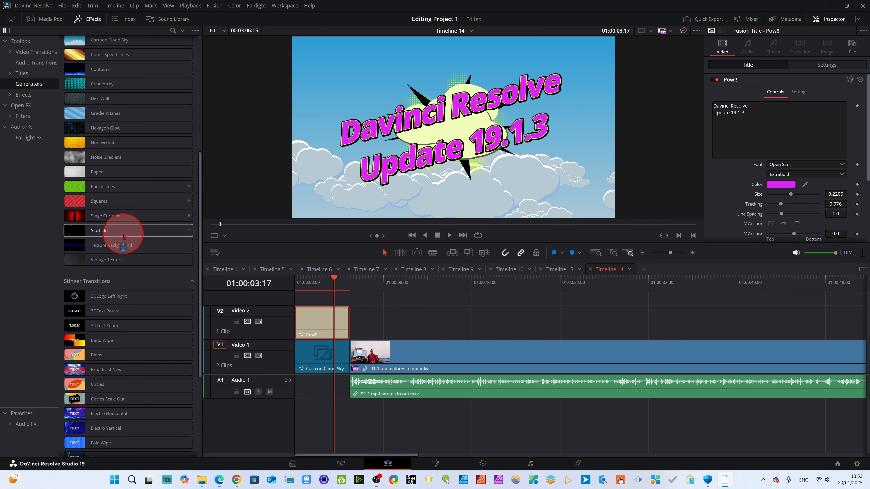
pyautogui.click(73, 218)
pyautogui.moveTo(74, 217); pyautogui.dragTo(326, 293)
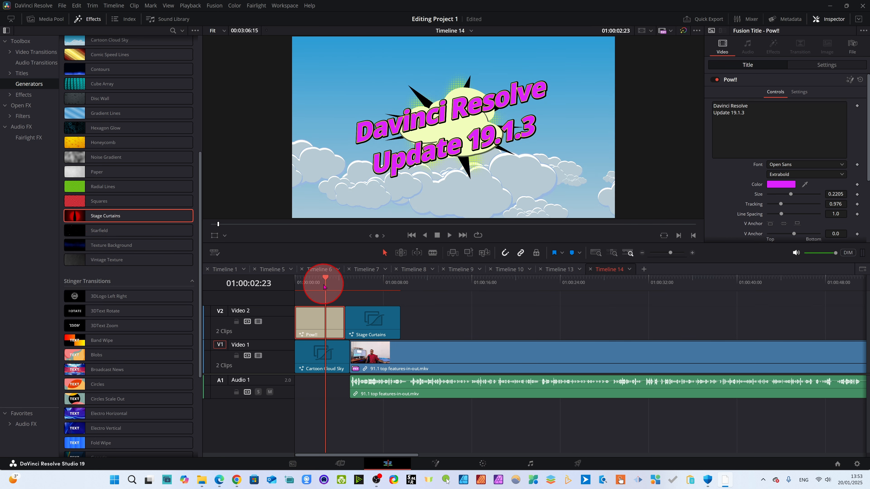
# Scrub through the intro and play the timeline from the title past the Stage Curtains into the video clip
pyautogui.moveTo(375, 306); pyautogui.dragTo(338, 301)
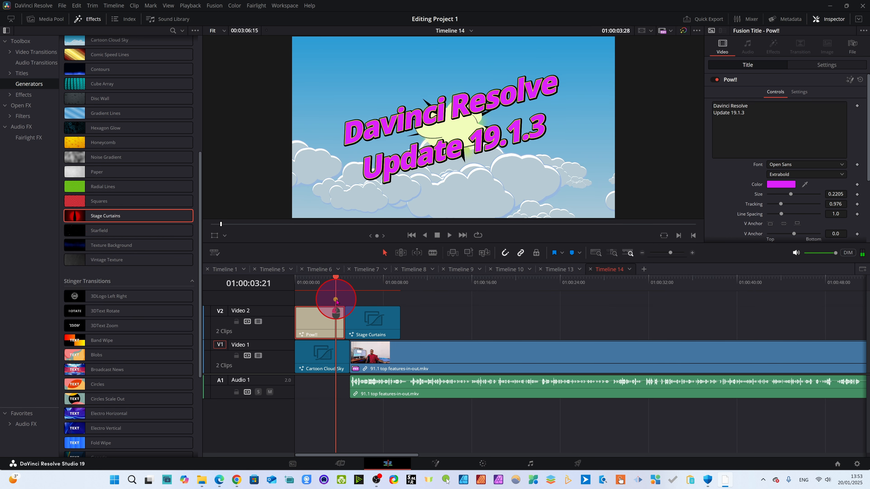
pyautogui.moveTo(300, 287); pyautogui.dragTo(317, 310)
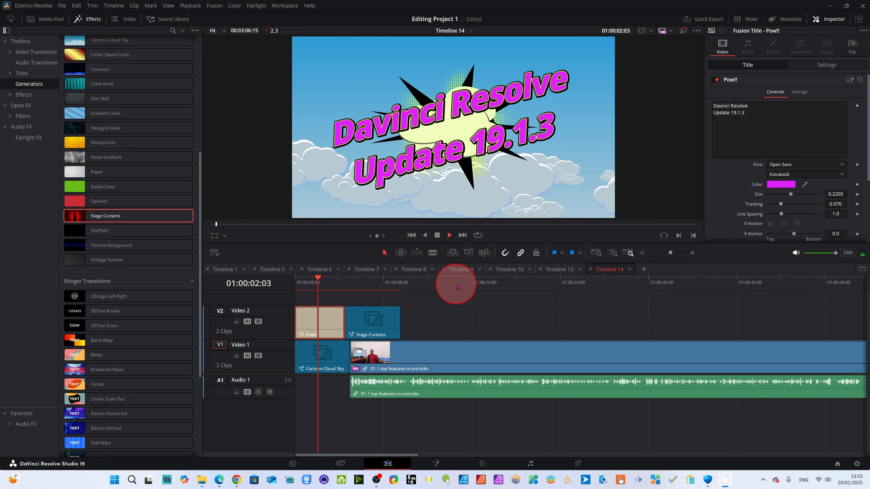
pyautogui.click(438, 236)
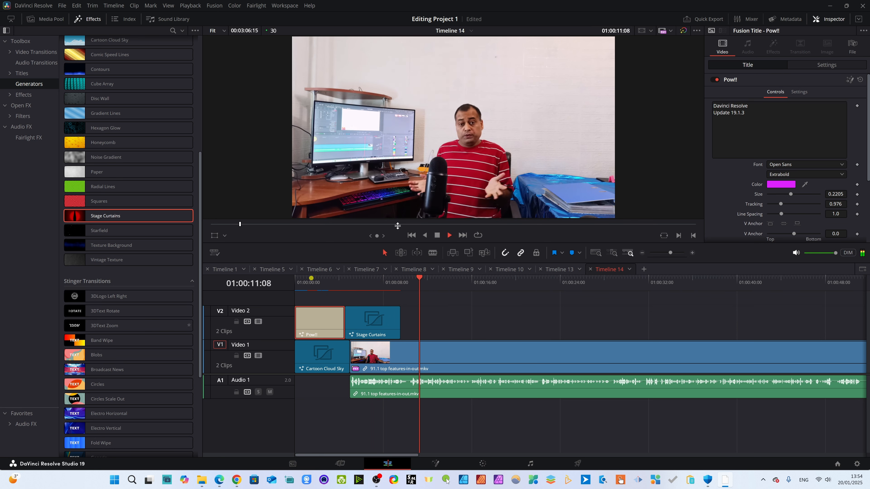
pyautogui.click(437, 237)
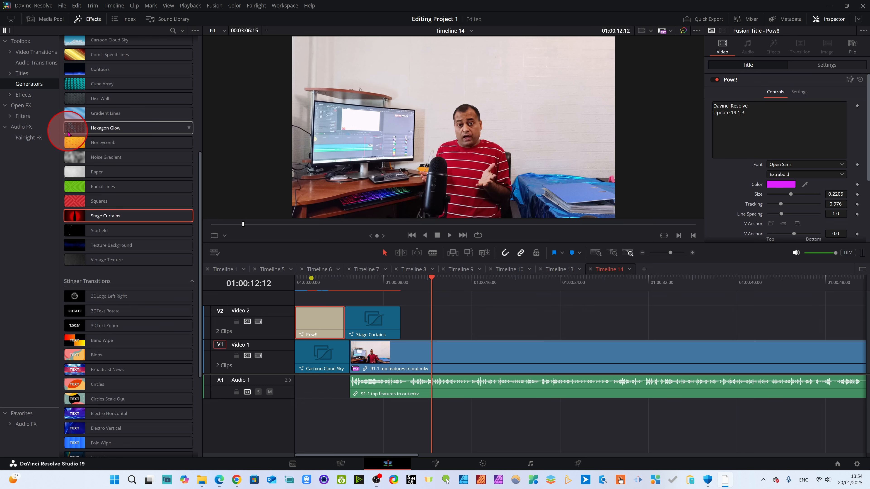
# Replace the Cartoon Cloud Sky at the start of track Video 1 with the Hexagon Glow generator
pyautogui.click(316, 362)
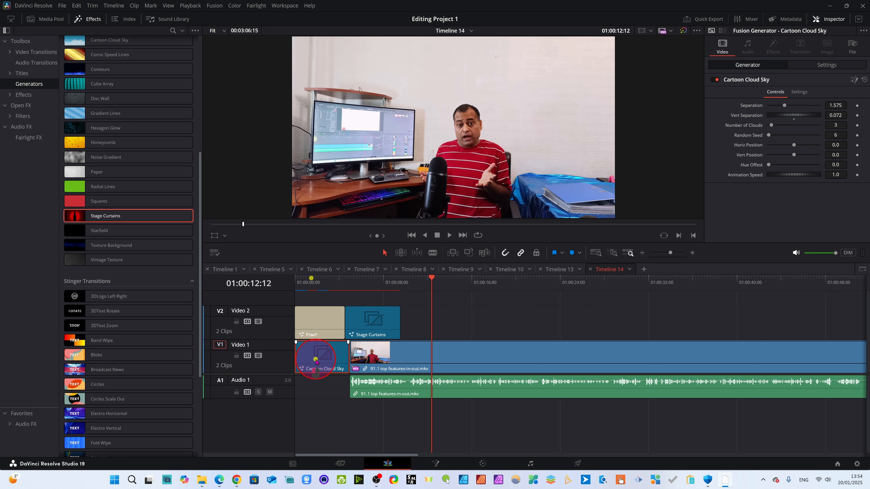
pyautogui.moveTo(315, 362)
pyautogui.mouseDown()
pyautogui.moveTo(339, 322)
pyautogui.moveTo(311, 353)
pyautogui.mouseUp()
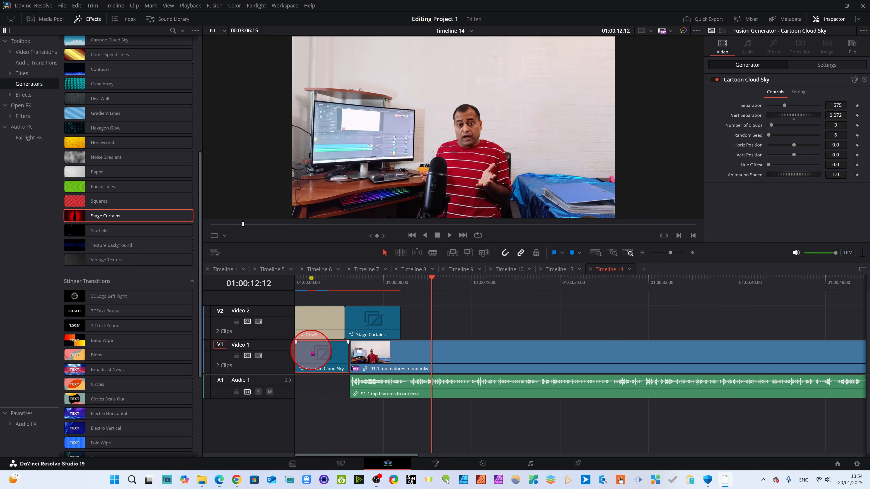
pyautogui.press('Delete')
pyautogui.moveTo(76, 128); pyautogui.dragTo(290, 370)
# Scrub and play the intro several times to review the Hexagon Glow background behind the animated title
pyautogui.moveTo(431, 278); pyautogui.dragTo(314, 292)
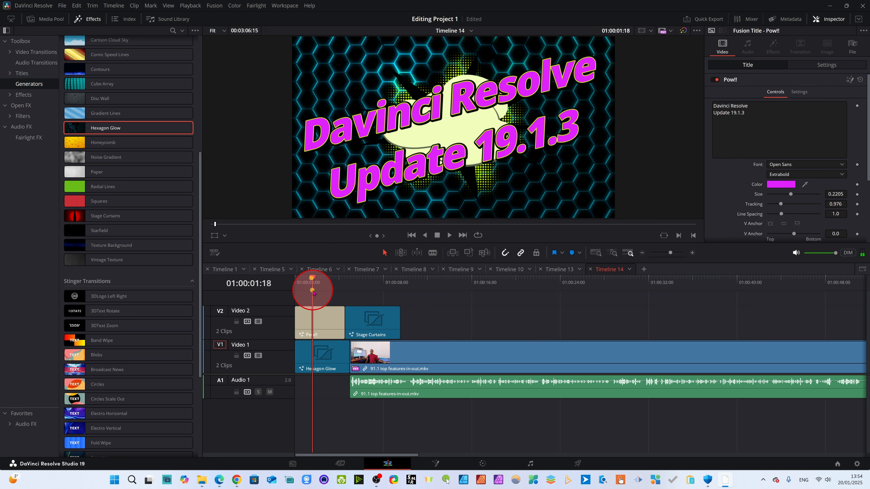
pyautogui.press('space')
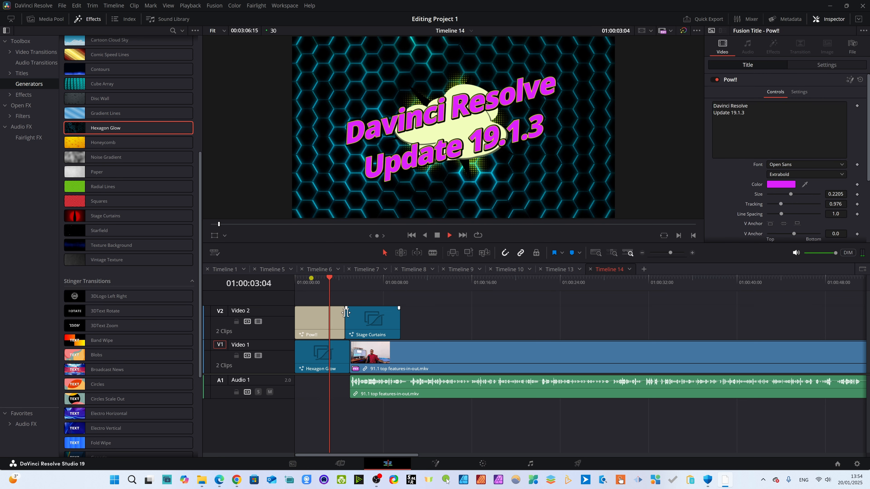
pyautogui.click(353, 289)
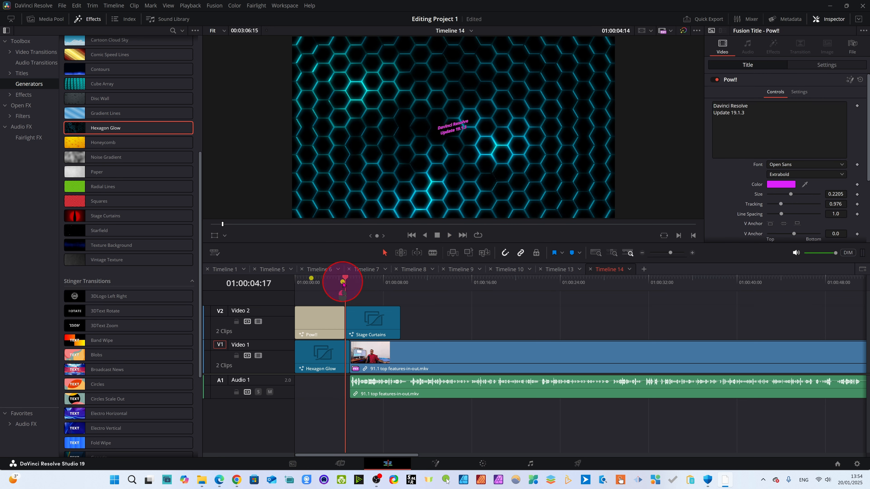
pyautogui.moveTo(343, 284); pyautogui.dragTo(306, 297)
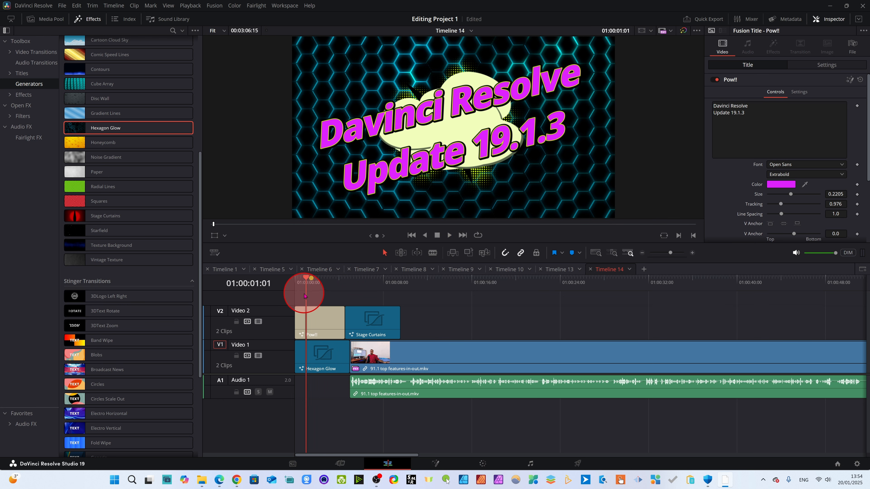
pyautogui.moveTo(303, 296); pyautogui.dragTo(300, 297)
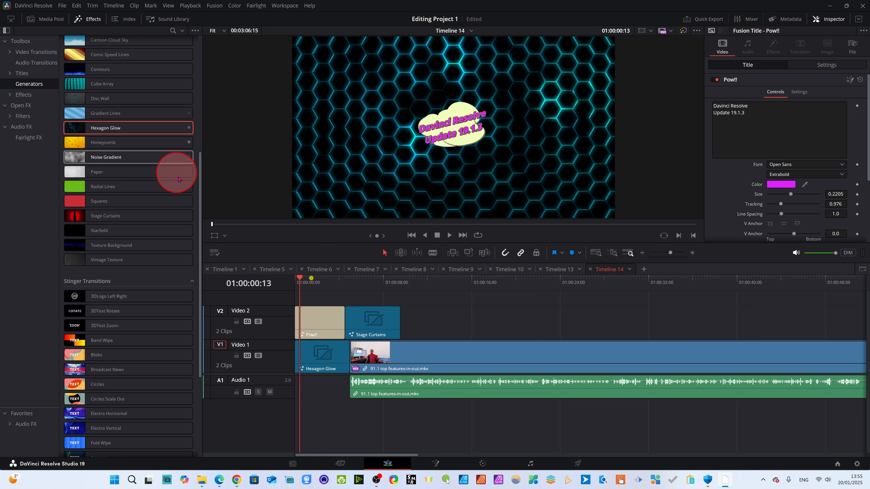
pyautogui.scroll(5, 171, 176)
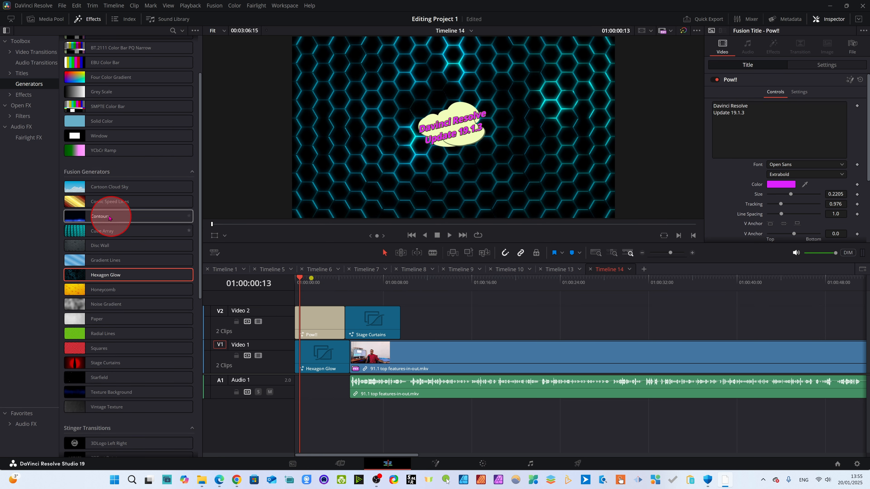
pyautogui.press('space')
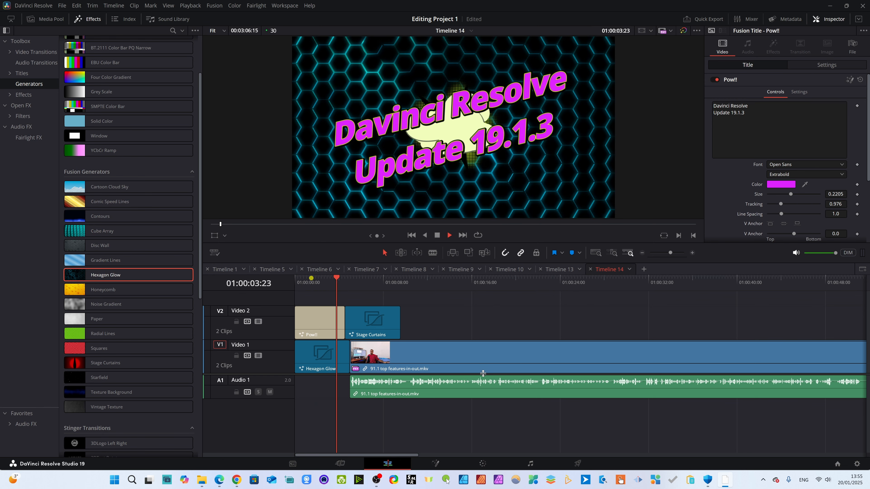
pyautogui.click(436, 236)
pyautogui.click(382, 296)
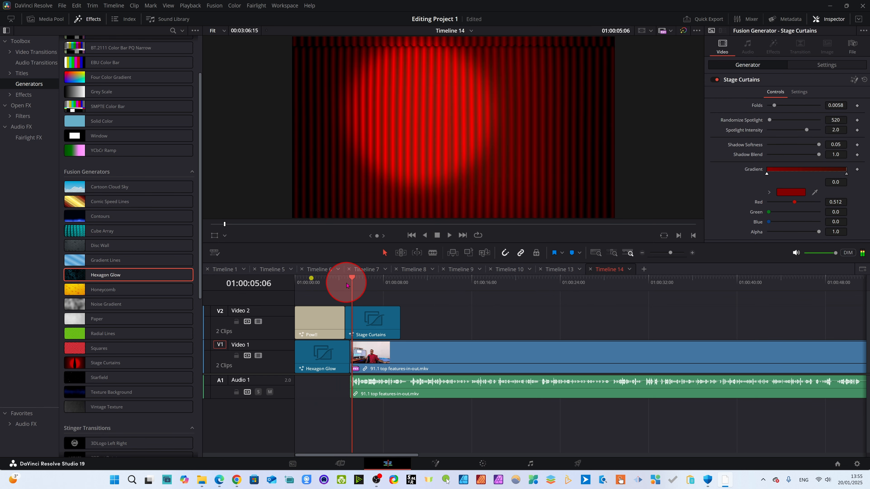
pyautogui.moveTo(347, 286); pyautogui.dragTo(308, 286)
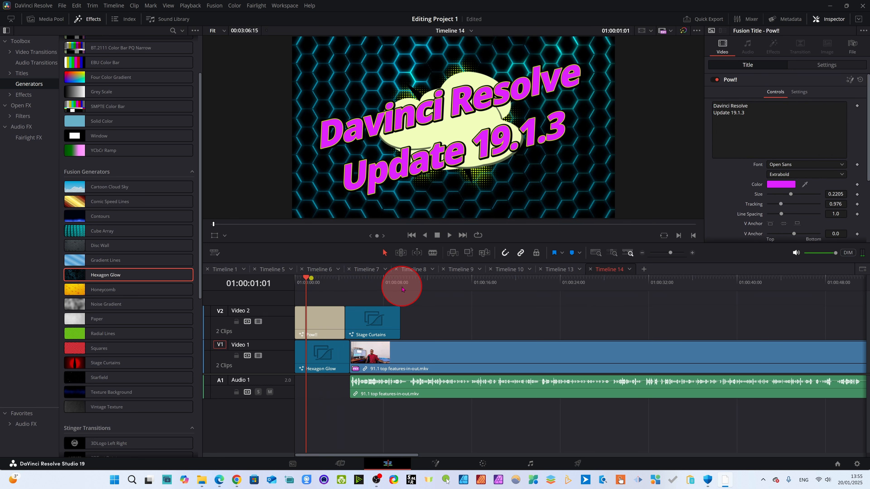
pyautogui.press('space')
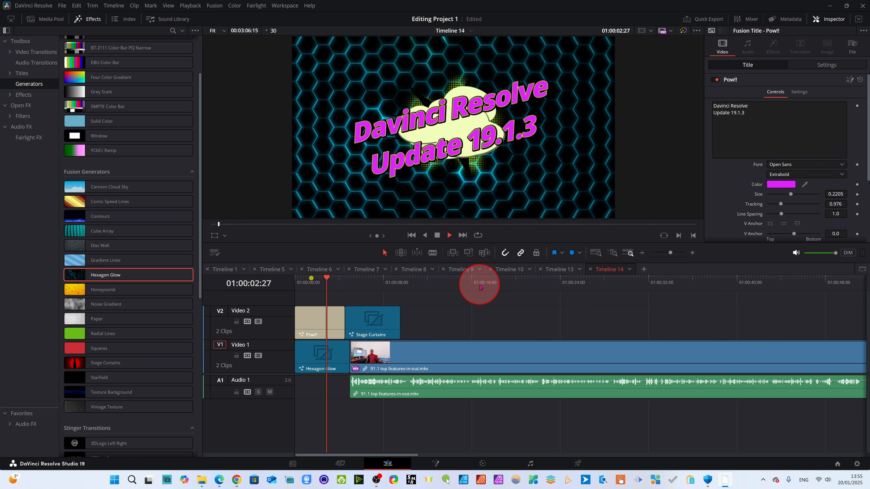
pyautogui.press('space')
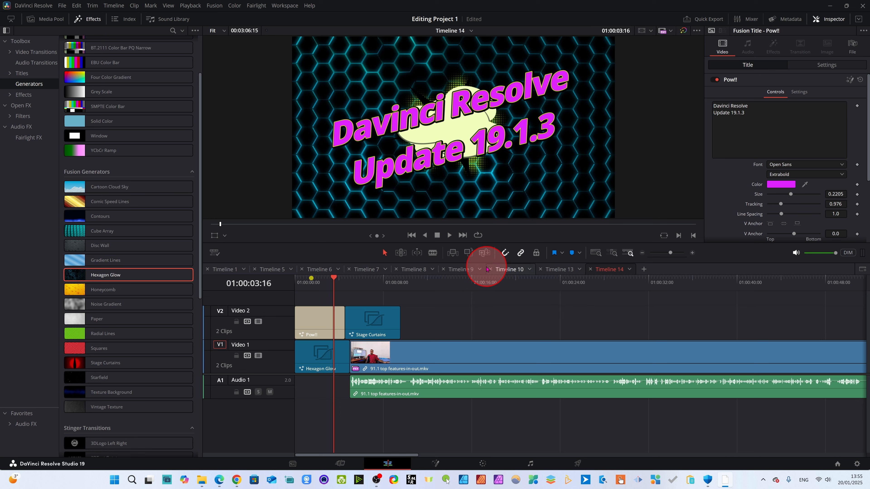
pyautogui.click(331, 288)
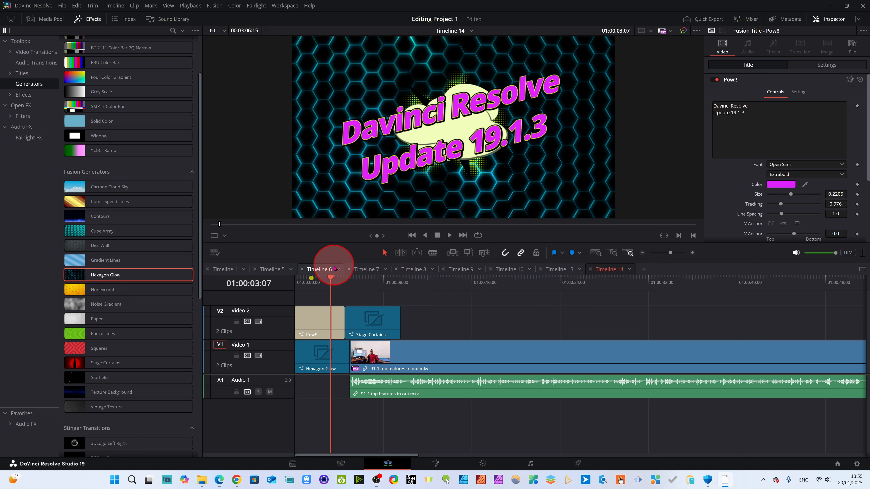
pyautogui.click(327, 283)
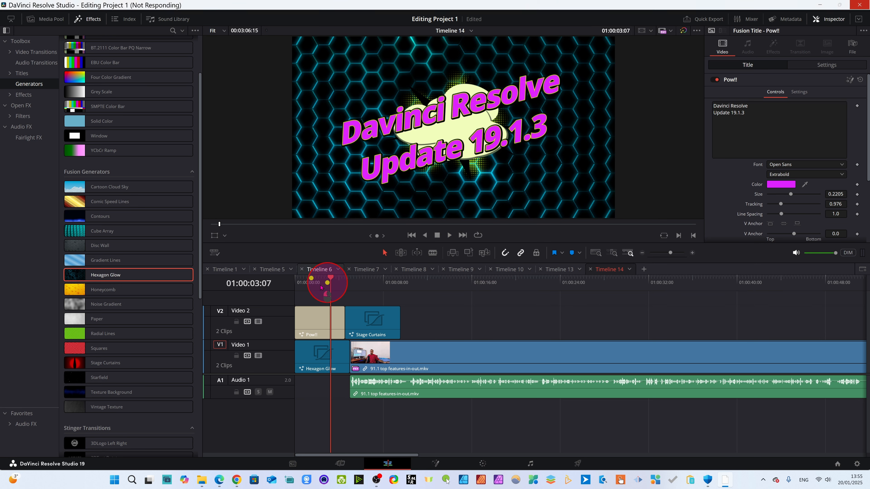
pyautogui.click(660, 296)
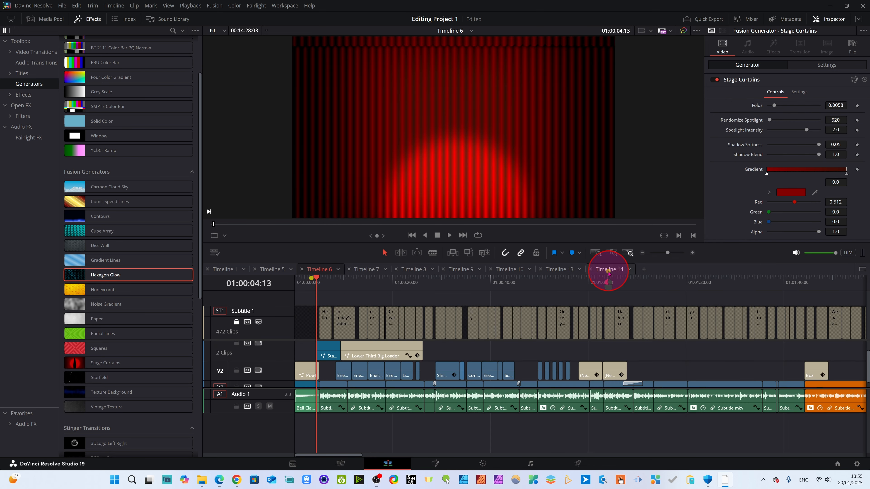
pyautogui.click(608, 272)
# Play Timeline 14 past the end of the Stage Curtains and stop within the video clip
pyautogui.click(436, 235)
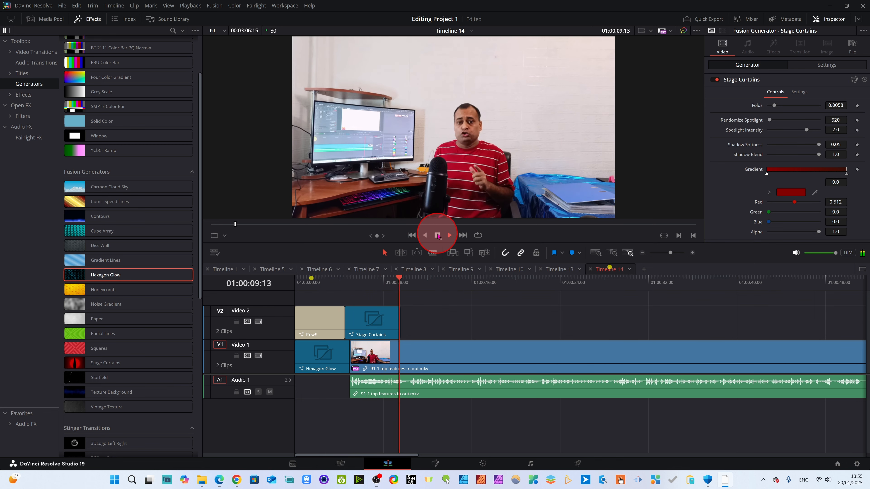
pyautogui.click(437, 235)
pyautogui.click(188, 281)
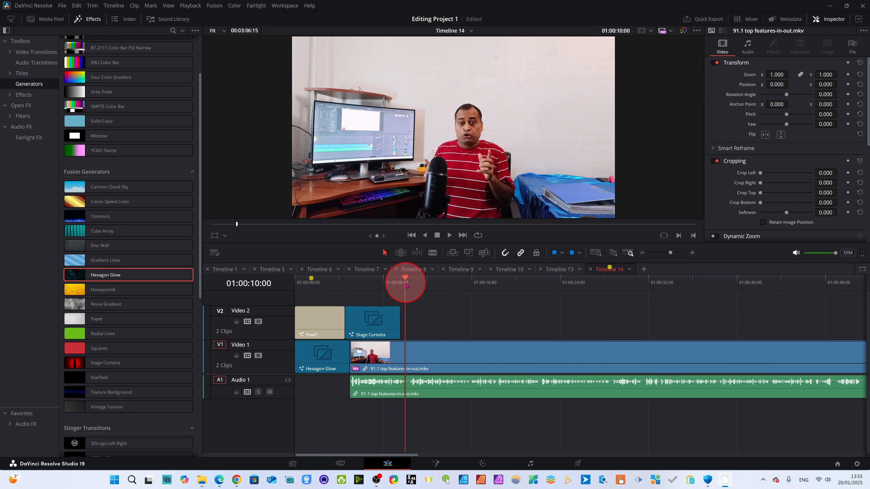
# Add a Seethe Rate keyframe to the Hexagon Glow generator at 01:00:02:02 and set its value to 0.386
pyautogui.moveTo(407, 285); pyautogui.dragTo(314, 317)
pyautogui.click(324, 356)
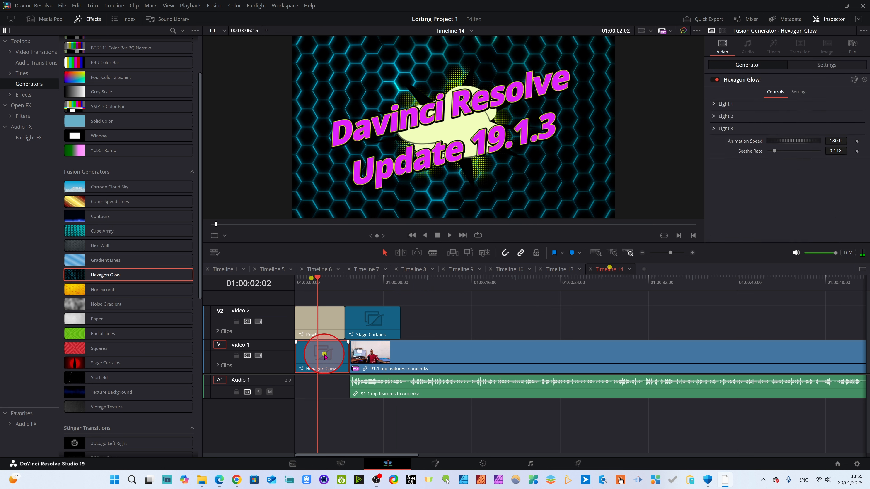
pyautogui.click(866, 139)
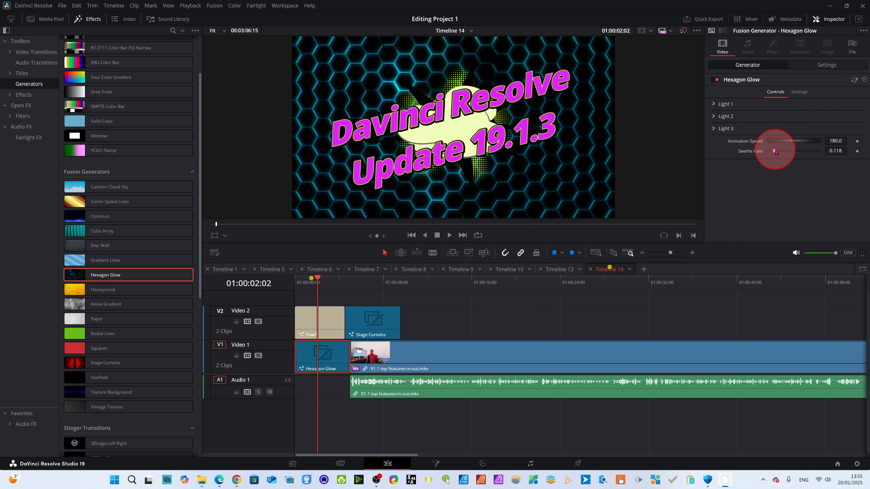
pyautogui.click(851, 151)
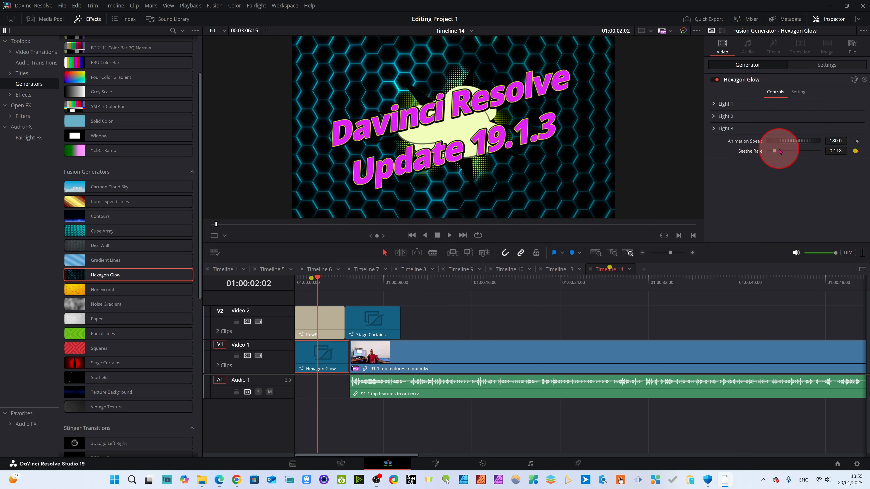
pyautogui.moveTo(775, 150); pyautogui.dragTo(788, 149)
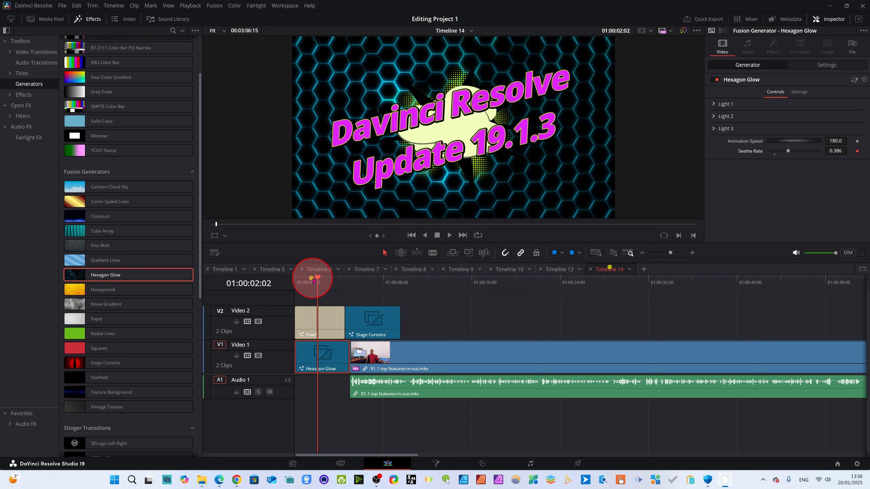
# Keyframe the Hexagon Glow's Seethe Rate to 0.0 at 01:00:03:14
pyautogui.moveTo(312, 280); pyautogui.dragTo(332, 281)
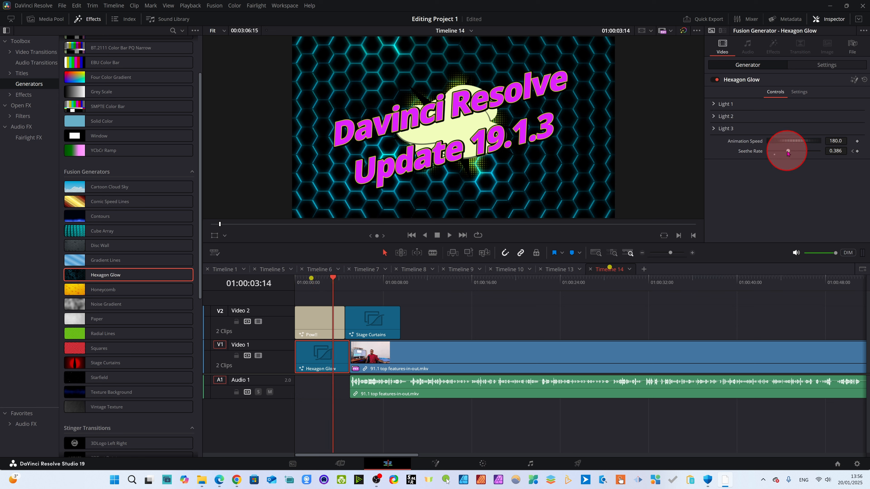
pyautogui.moveTo(787, 152); pyautogui.dragTo(793, 151)
pyautogui.moveTo(794, 150); pyautogui.dragTo(342, 277)
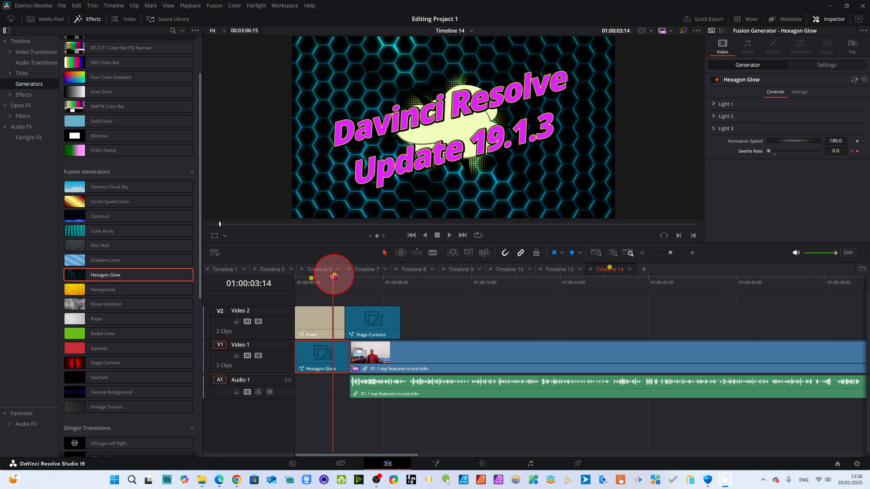
# Keyframe the Hexagon Glow's Seethe Rate to 0.433 at 01:00:04:04 and play the intro from its start
pyautogui.moveTo(335, 278); pyautogui.dragTo(340, 277)
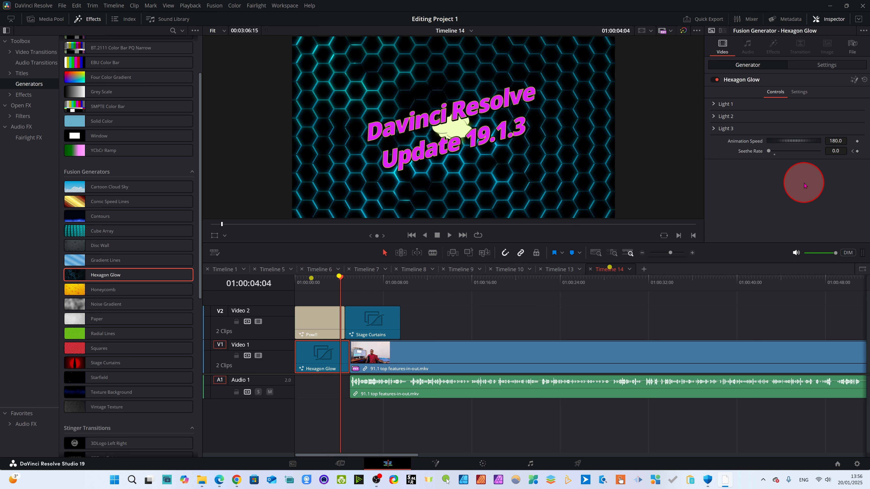
pyautogui.moveTo(785, 152)
pyautogui.mouseDown()
pyautogui.moveTo(772, 151)
pyautogui.moveTo(791, 156)
pyautogui.mouseUp()
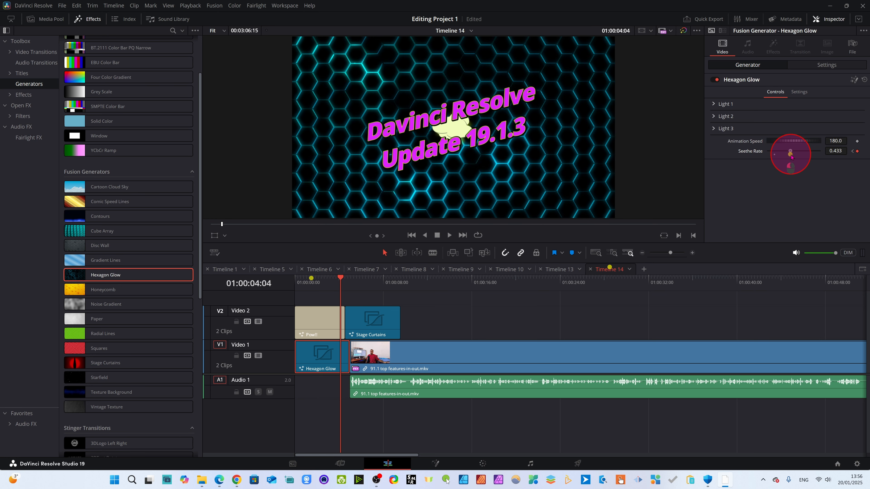
pyautogui.moveTo(342, 282); pyautogui.dragTo(286, 330)
pyautogui.press('space')
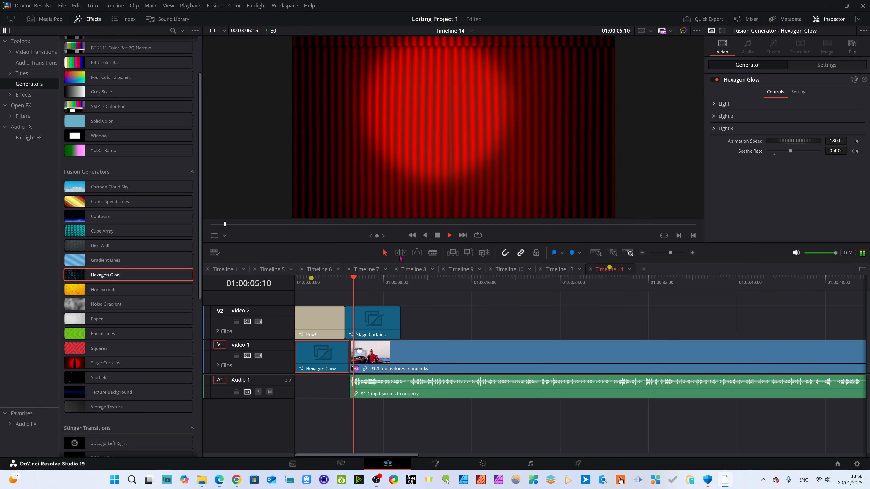
pyautogui.click(437, 235)
# Restart the Hexagon Glow's Seethe Rate animation with keyframes of 0.118 at 01:00:00:23 and 0.386 at 01:00:01:06
pyautogui.click(361, 283)
pyautogui.moveTo(361, 286); pyautogui.dragTo(303, 296)
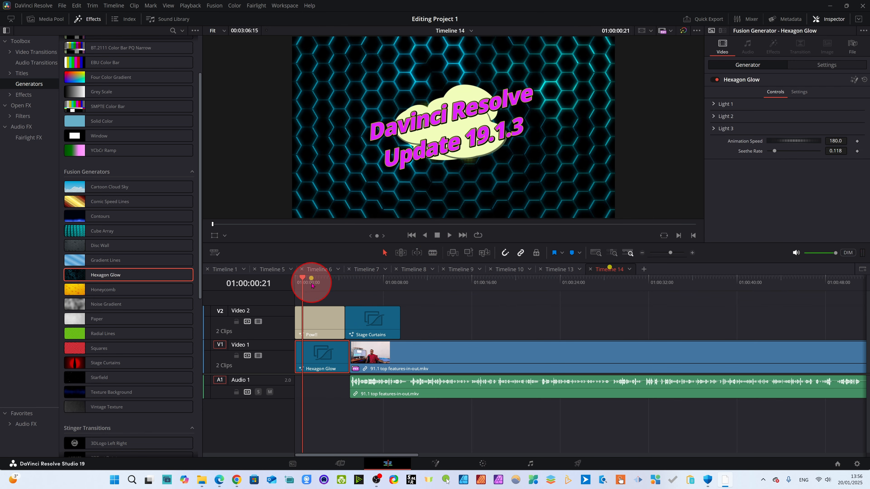
pyautogui.click(299, 283)
pyautogui.moveTo(300, 286); pyautogui.dragTo(303, 288)
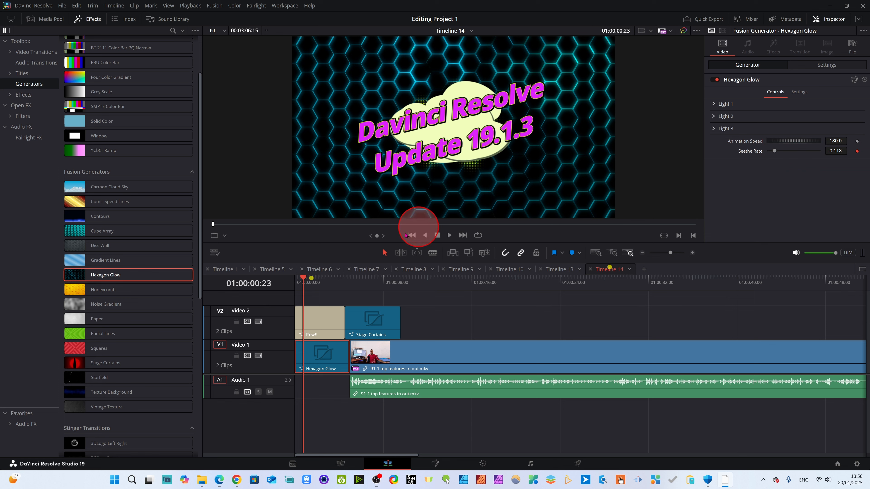
pyautogui.moveTo(300, 278); pyautogui.dragTo(308, 279)
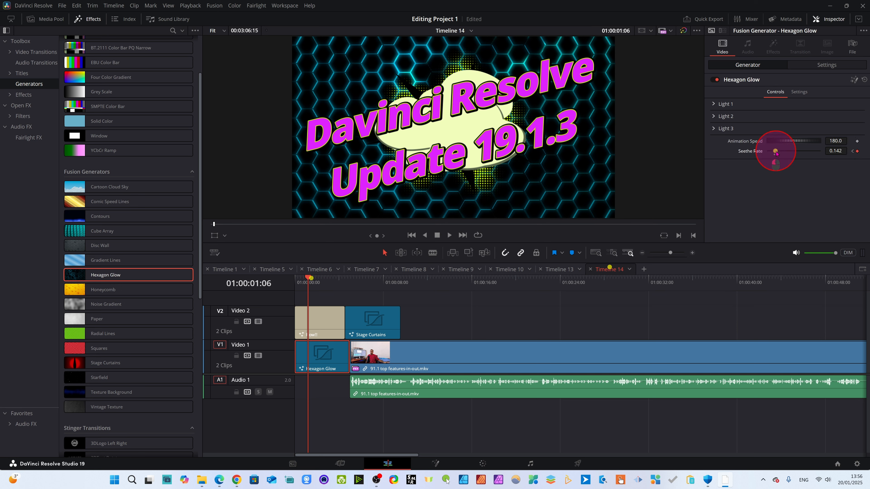
pyautogui.moveTo(775, 151); pyautogui.dragTo(788, 152)
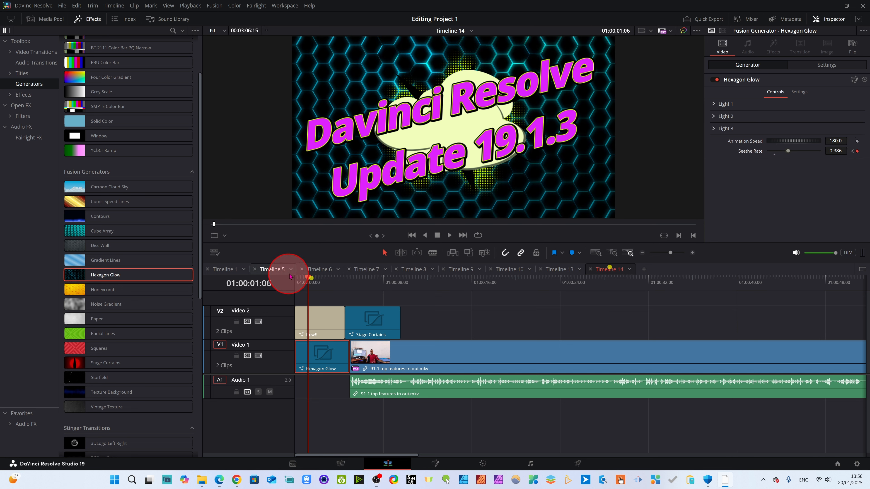
# Keyframe the Hexagon Glow's Seethe Rate to 0.567 at 01:00:03:13 and 0.945 at 01:00:03:22
pyautogui.moveTo(309, 281); pyautogui.dragTo(332, 282)
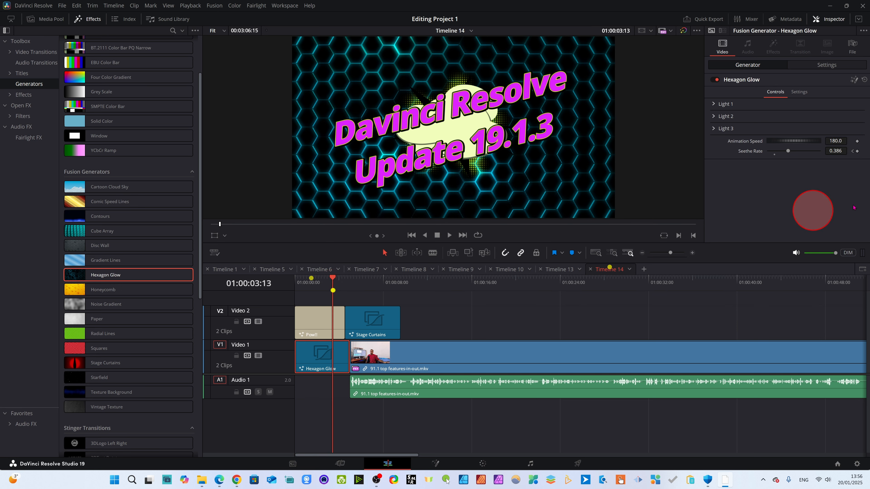
pyautogui.moveTo(786, 150); pyautogui.dragTo(796, 152)
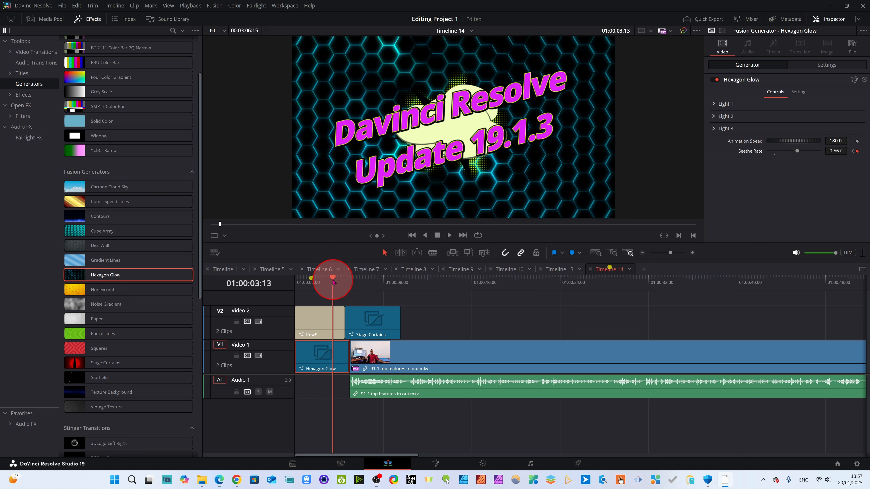
pyautogui.moveTo(332, 282); pyautogui.dragTo(336, 281)
pyautogui.click(820, 141)
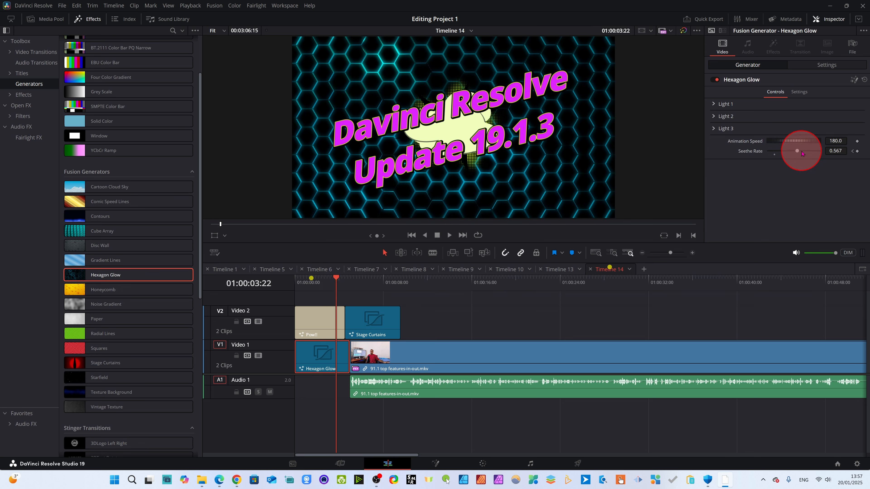
pyautogui.moveTo(798, 152); pyautogui.dragTo(816, 153)
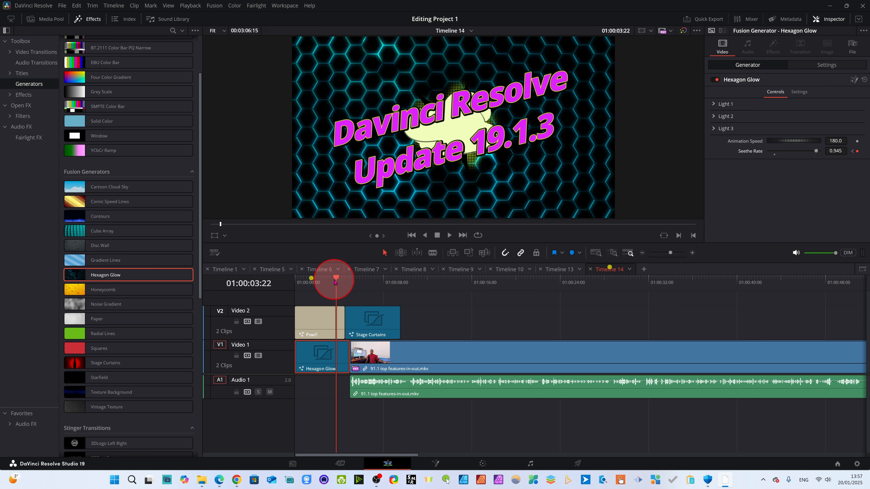
# Play the intro from the start of the timeline to review the Seethe Rate animation, stopping at the Stage Curtains
pyautogui.moveTo(334, 280); pyautogui.dragTo(288, 282)
pyautogui.press('space')
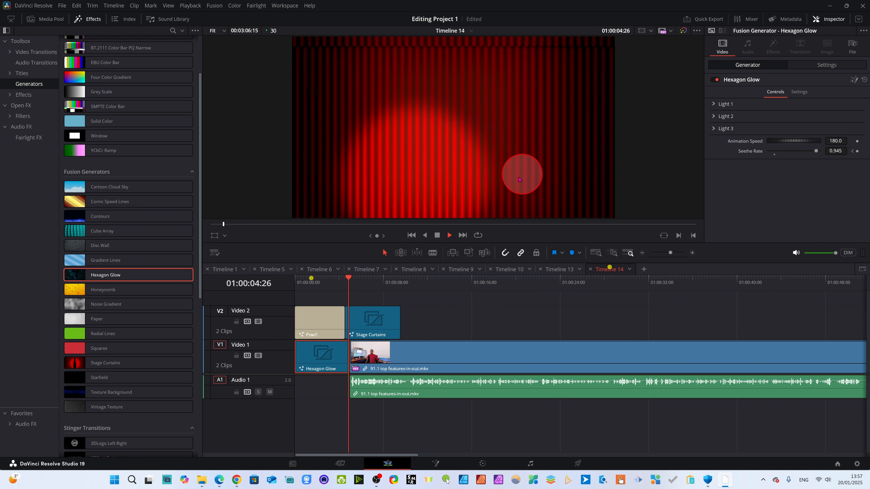
pyautogui.click(438, 235)
# Replace the Hexagon Glow beneath the title on Video 1 with the Cube Array Fusion generator
pyautogui.moveTo(368, 280); pyautogui.dragTo(308, 286)
pyautogui.click(323, 359)
pyautogui.press('Delete')
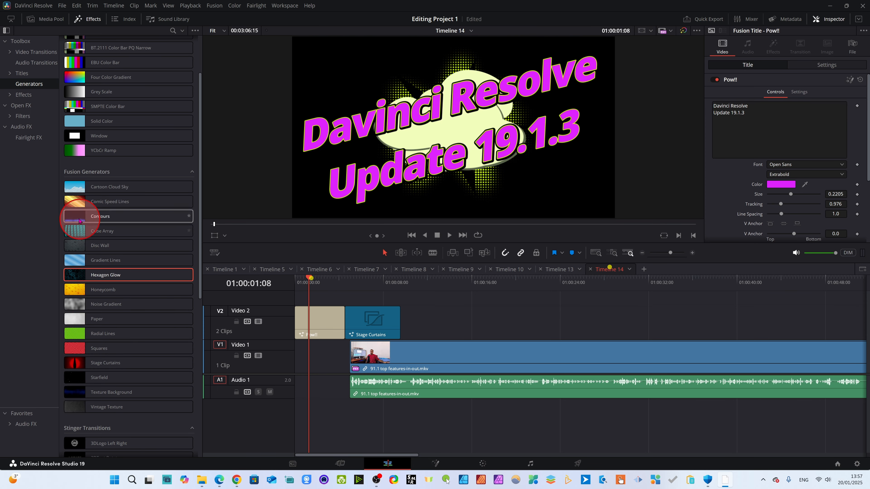
pyautogui.moveTo(72, 233); pyautogui.dragTo(289, 353)
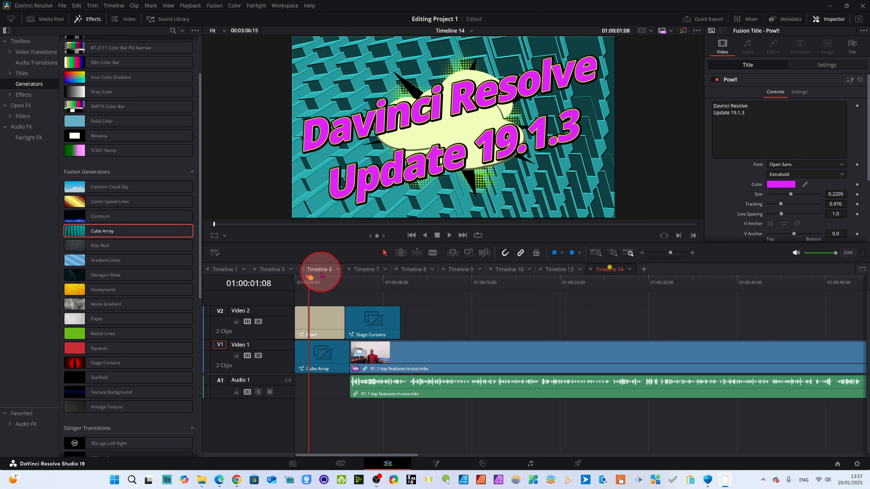
# Add a Size keyframe to the Pow!! title at 01:00:00:27 and set its value to 0.189
pyautogui.moveTo(305, 278)
pyautogui.mouseDown()
pyautogui.moveTo(291, 281)
pyautogui.moveTo(306, 287)
pyautogui.mouseUp()
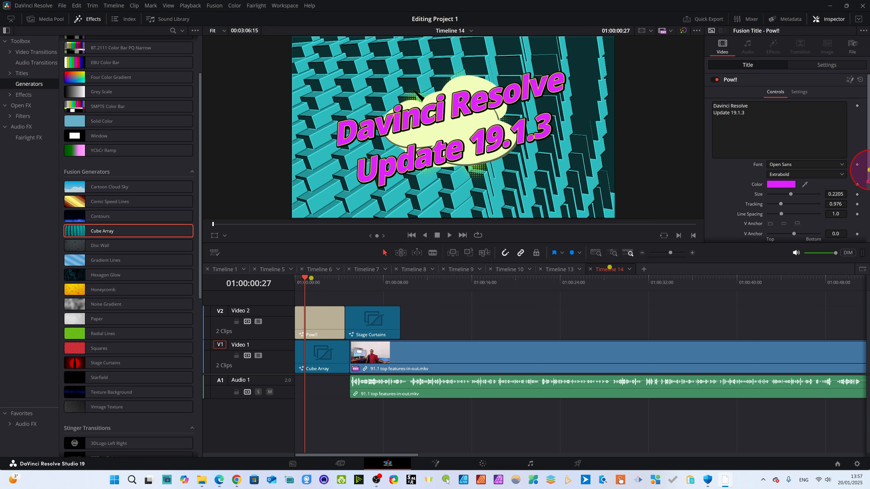
pyautogui.moveTo(866, 170); pyautogui.dragTo(866, 182)
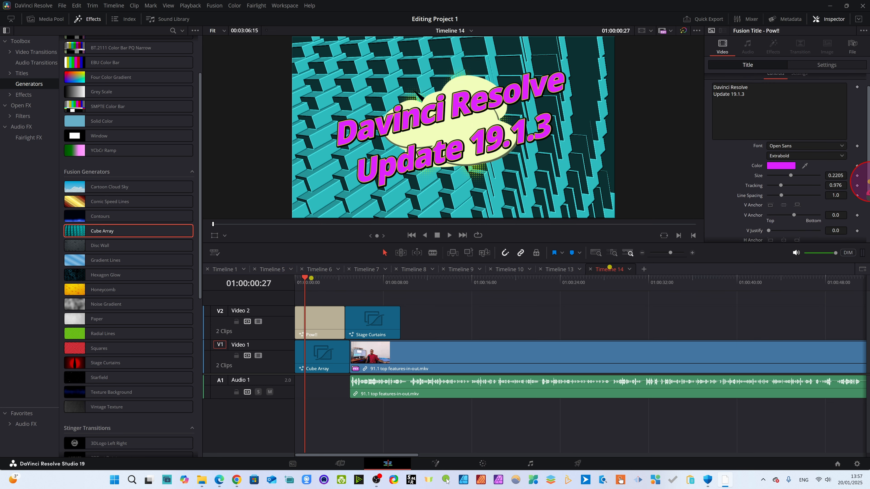
pyautogui.click(857, 175)
pyautogui.moveTo(790, 175); pyautogui.dragTo(786, 175)
pyautogui.click(219, 414)
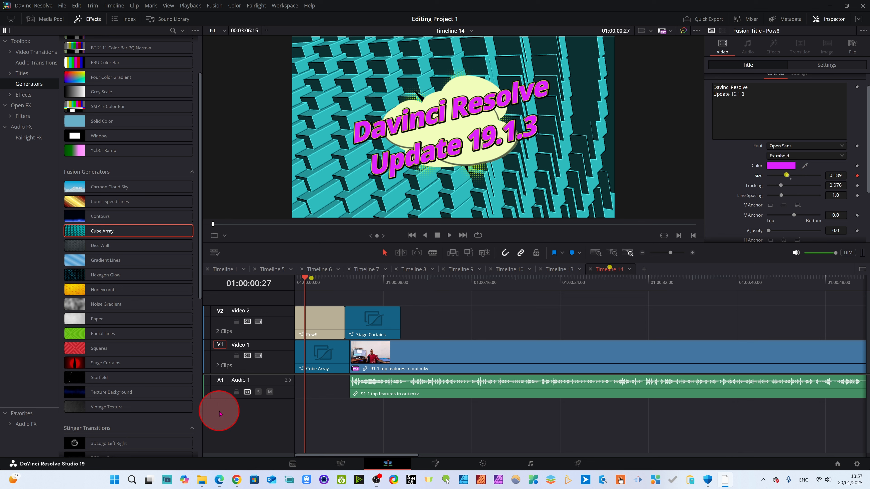
# Keyframe the Cube Array's Number of Cubes at 10 and its Rotate Cube X at 49.6 at 01:00:00:27
pyautogui.click(321, 358)
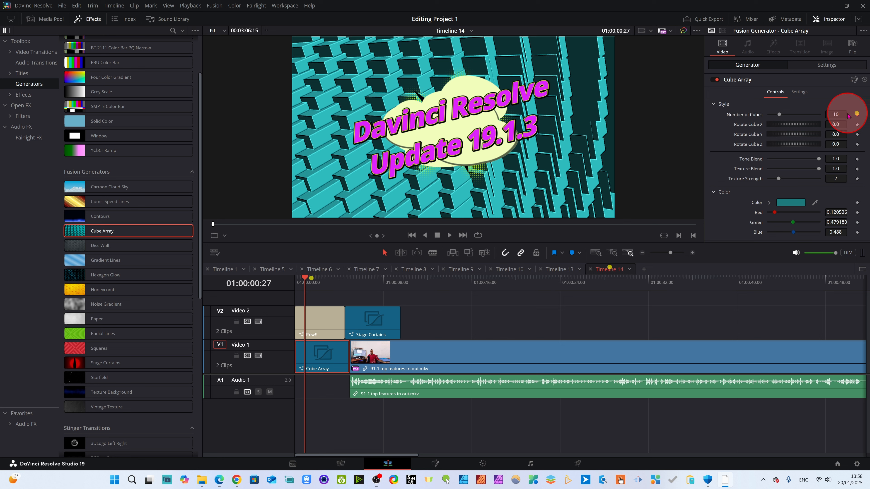
pyautogui.moveTo(779, 114); pyautogui.dragTo(778, 115)
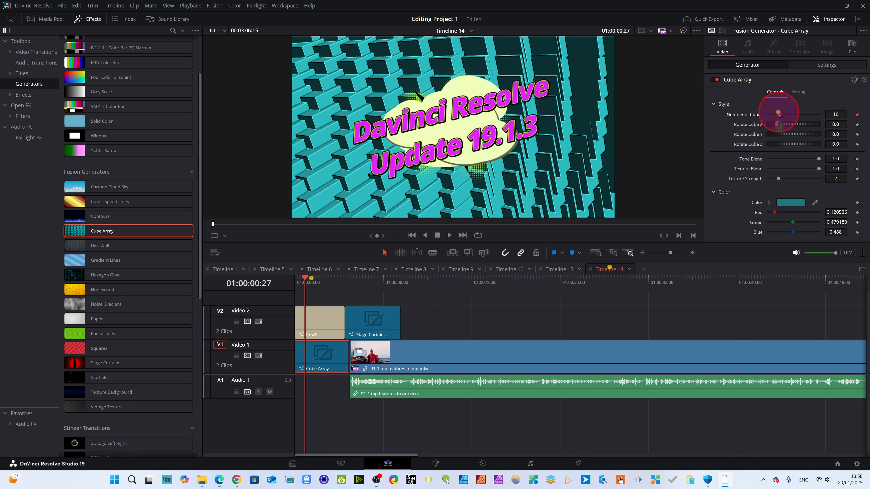
pyautogui.click(857, 124)
pyautogui.moveTo(775, 126); pyautogui.dragTo(783, 124)
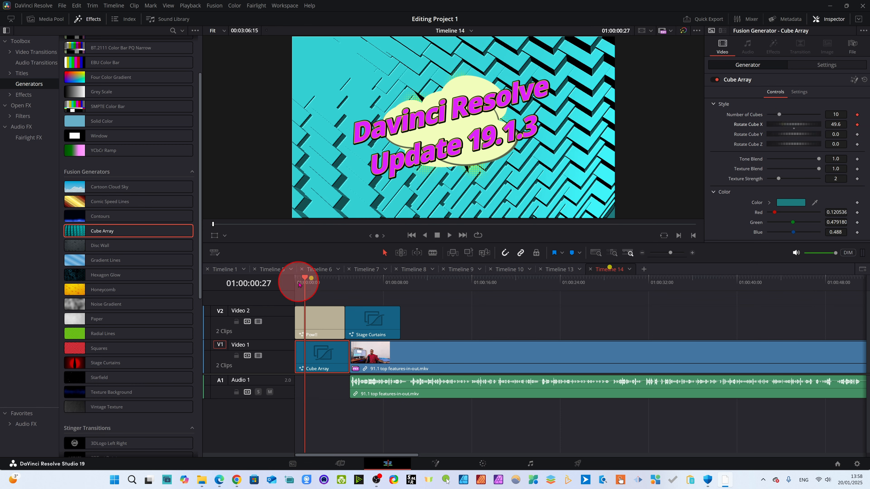
# Add a Rotate Cube Y keyframe to the Cube Array at 01:00:01:22 and set its value to 62.6
pyautogui.moveTo(301, 278); pyautogui.dragTo(313, 278)
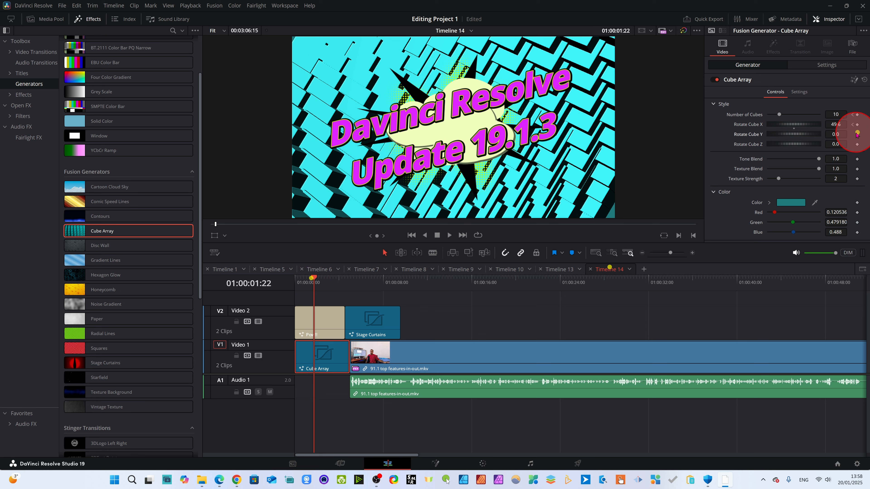
pyautogui.click(857, 134)
pyautogui.moveTo(784, 134); pyautogui.dragTo(789, 135)
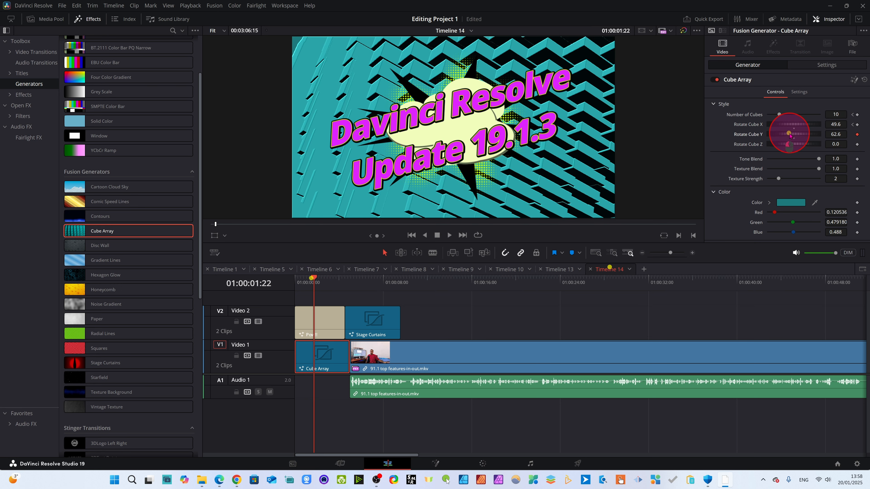
# Set the Cube Array's Rotate Cube Z to -138.3 and keyframe Rotate Cube X and Y back to 0.0 at 01:00:03:21
pyautogui.moveTo(314, 278); pyautogui.dragTo(327, 281)
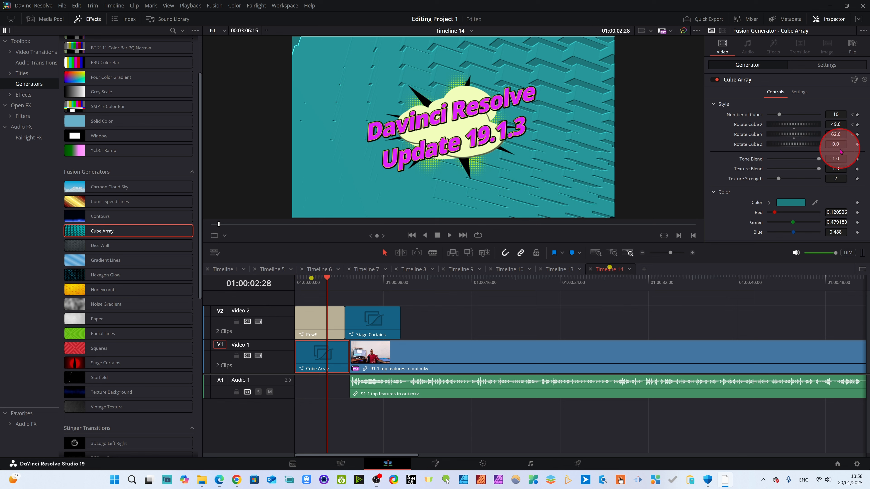
pyautogui.moveTo(804, 145); pyautogui.dragTo(785, 154)
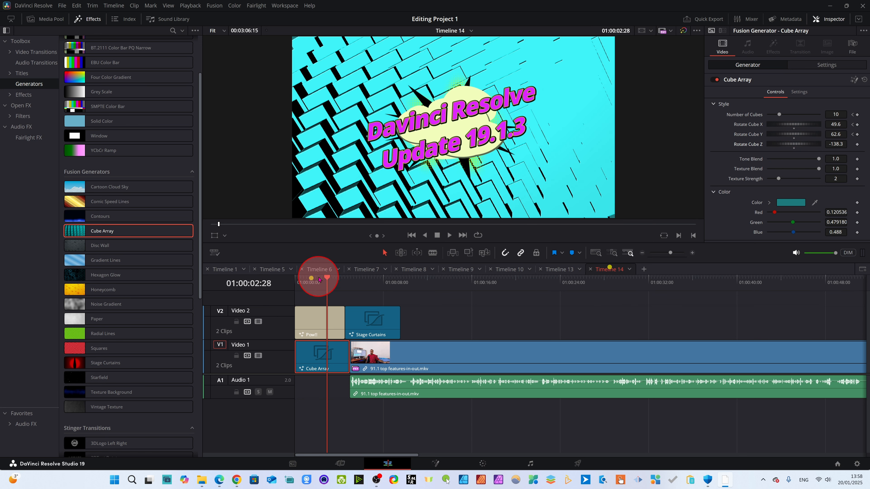
pyautogui.moveTo(328, 280); pyautogui.dragTo(333, 278)
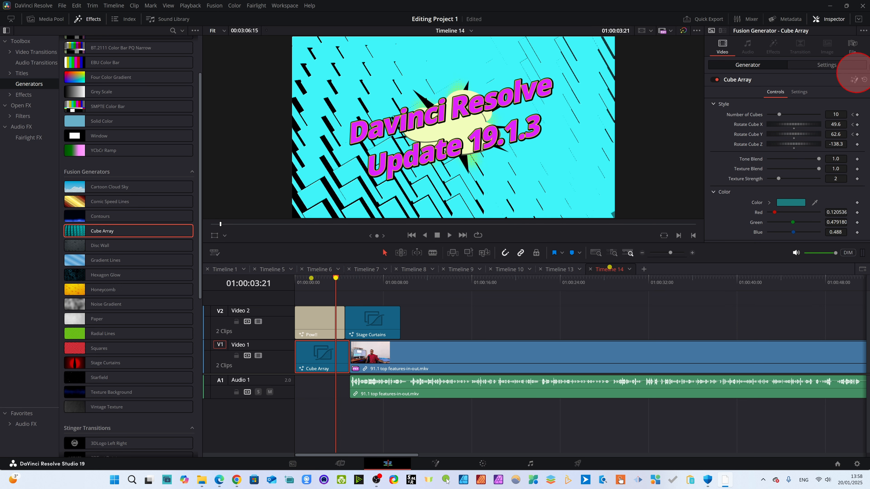
pyautogui.doubleClick(794, 129)
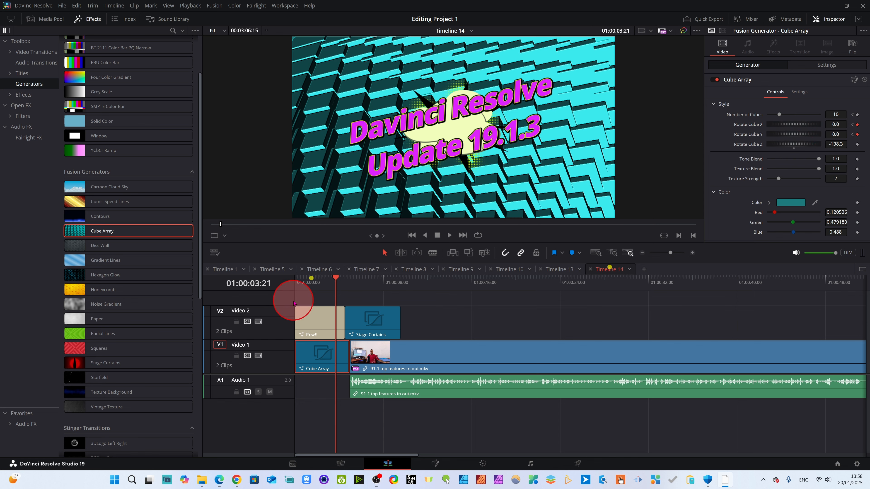
# Play the intro from 01:00:00:00 to review the rotating Cube Array background, stopping while the curtains open
pyautogui.moveTo(338, 284); pyautogui.dragTo(296, 299)
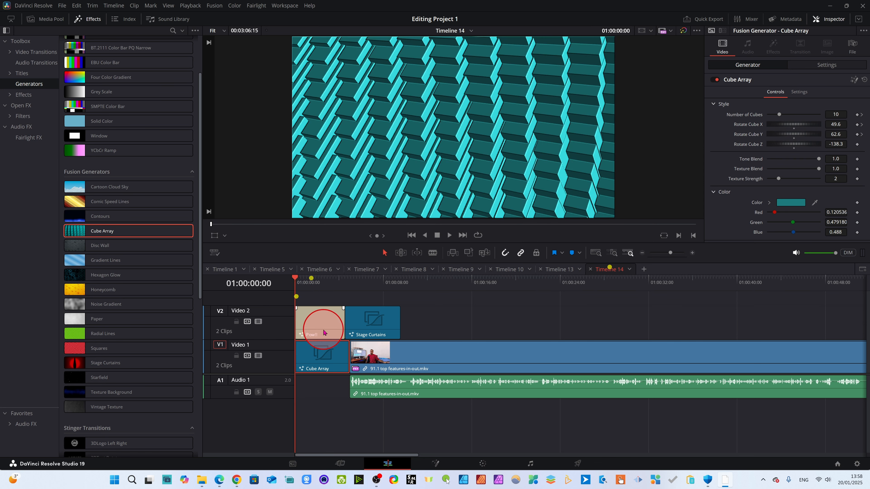
pyautogui.press('space')
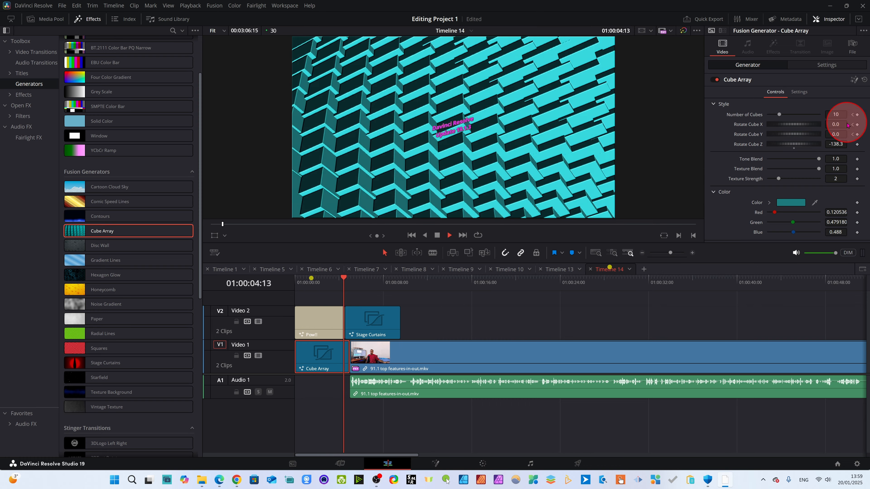
pyautogui.click(437, 235)
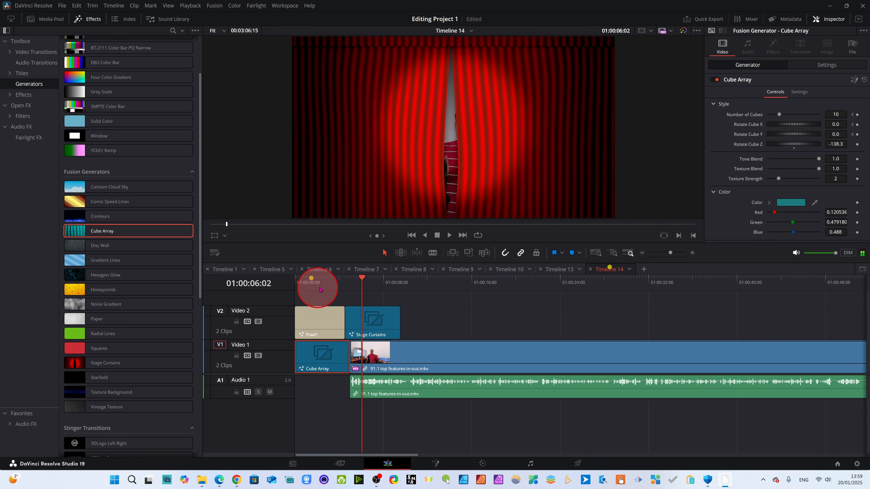
# Add a Tone Blend keyframe to the Cube Array at 01:00:02:27 and set its value to 0.717
pyautogui.moveTo(320, 289)
pyautogui.mouseDown()
pyautogui.moveTo(359, 281)
pyautogui.moveTo(287, 281)
pyautogui.moveTo(326, 291)
pyautogui.mouseUp()
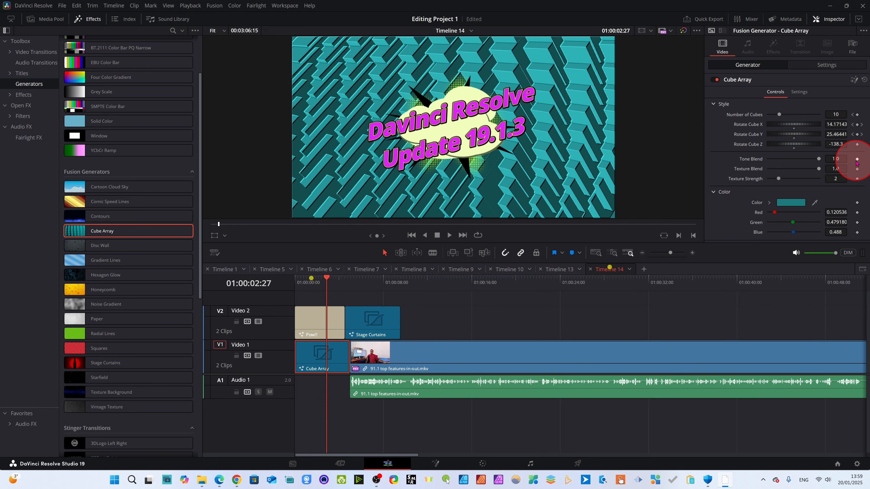
pyautogui.click(857, 159)
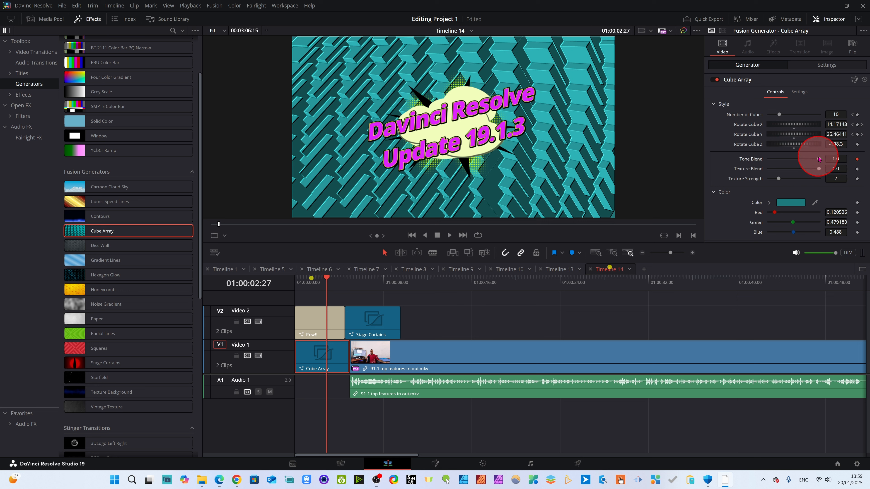
pyautogui.moveTo(819, 159)
pyautogui.mouseDown()
pyautogui.moveTo(784, 161)
pyautogui.moveTo(805, 164)
pyautogui.mouseUp()
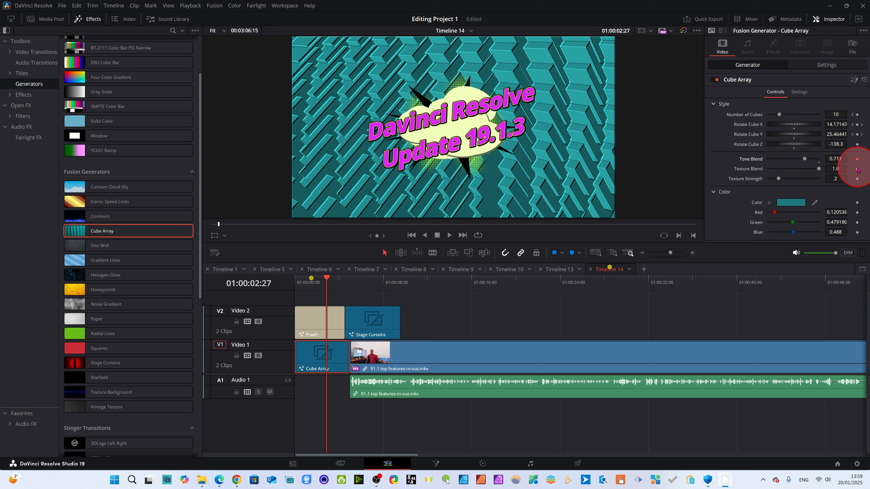
# Set the Cube Array's Texture Blend to 0.409 and keyframe its Texture Strength to 0 at 01:00:02:27
pyautogui.click(857, 168)
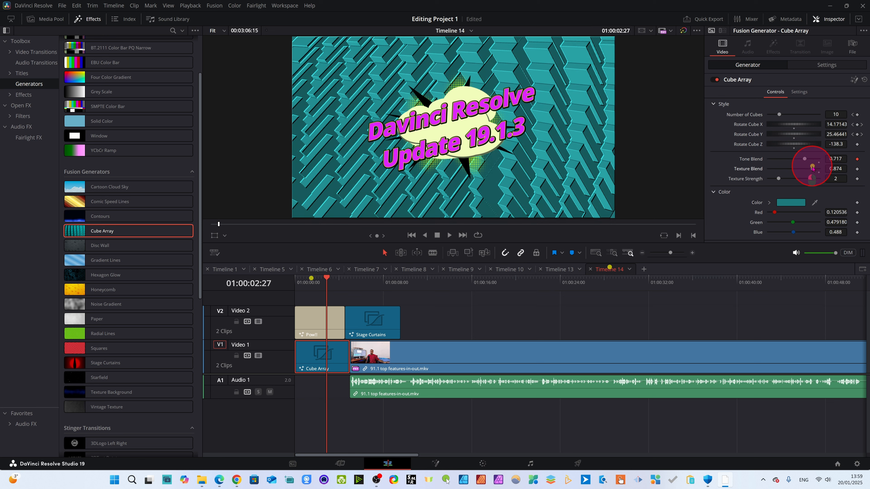
pyautogui.moveTo(812, 167)
pyautogui.mouseDown()
pyautogui.moveTo(753, 173)
pyautogui.moveTo(800, 176)
pyautogui.mouseUp()
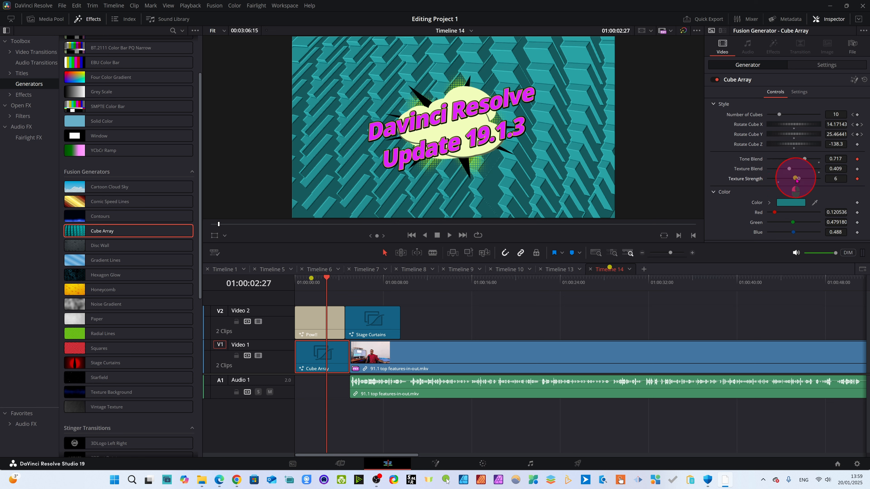
pyautogui.moveTo(796, 179); pyautogui.dragTo(756, 178)
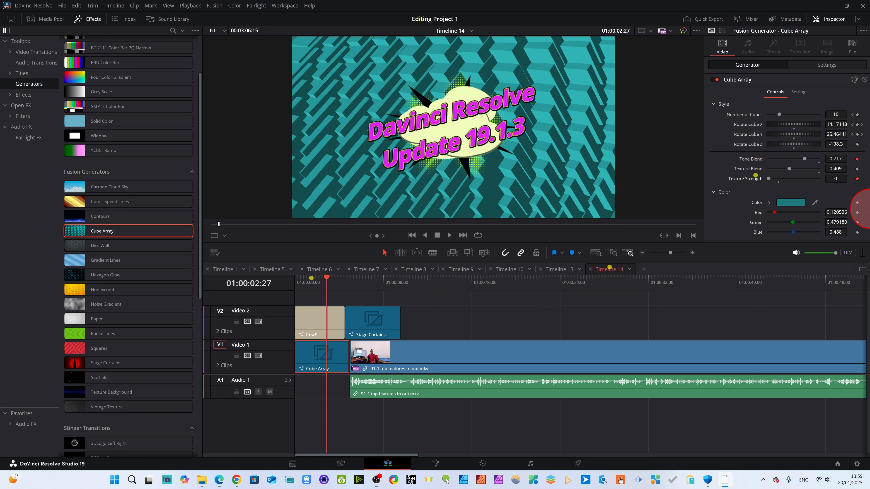
# Change the Cube Array's color to dark yellow #7c6b14
pyautogui.click(792, 204)
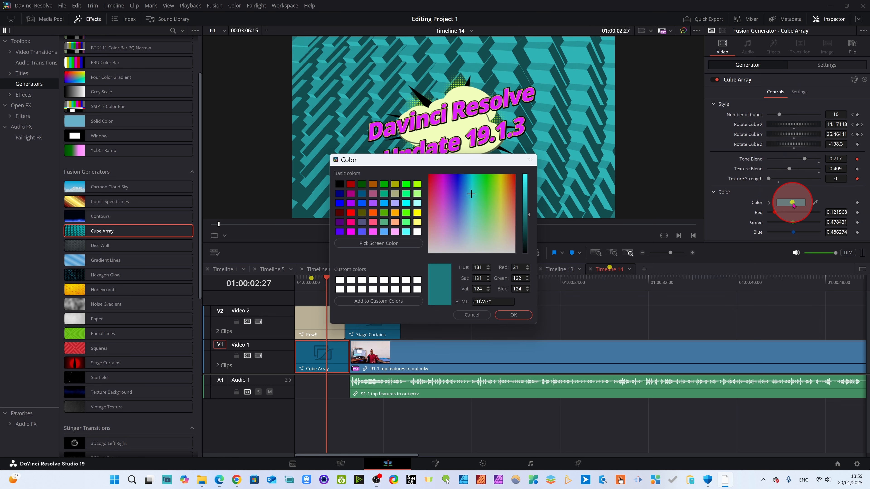
pyautogui.click(502, 188)
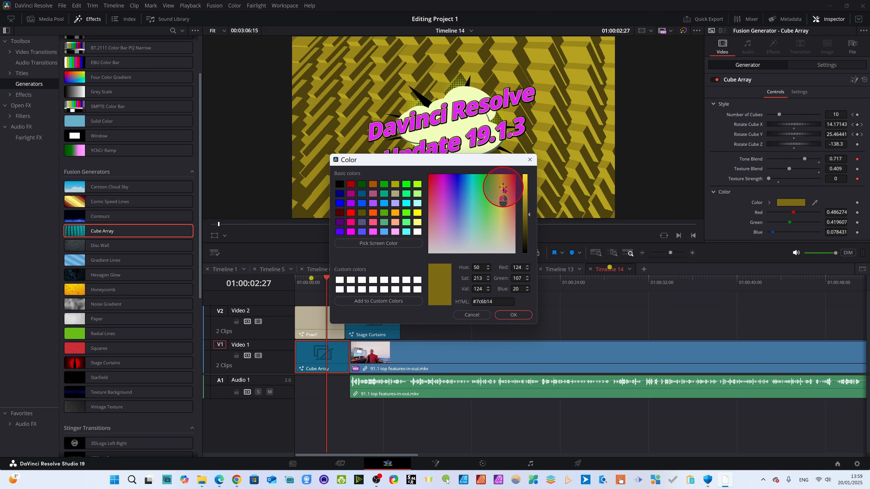
pyautogui.click(513, 315)
# Play the intro from near its start to review the recolored Cube Array, stopping while the curtains open
pyautogui.moveTo(327, 284); pyautogui.dragTo(301, 286)
pyautogui.press('space')
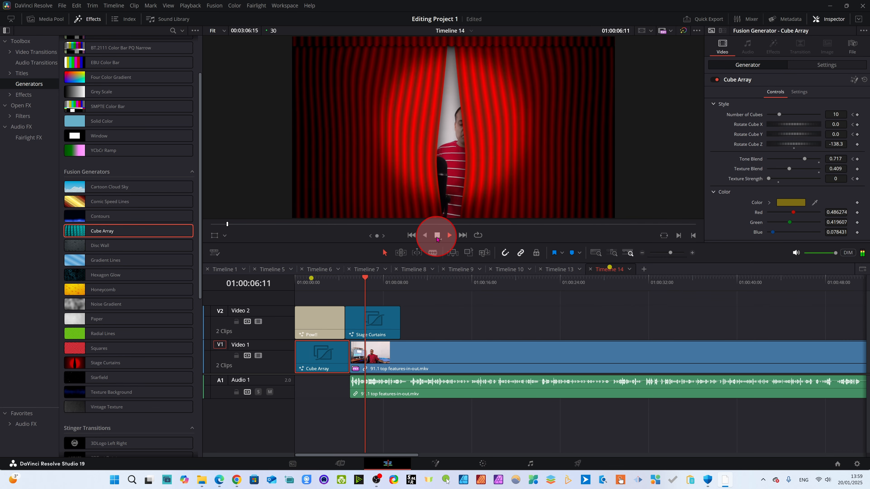
pyautogui.click(437, 235)
# Keyframe the Cube Array's Red value to 0.795 at 01:00:01:10
pyautogui.moveTo(304, 285); pyautogui.dragTo(309, 284)
pyautogui.click(325, 329)
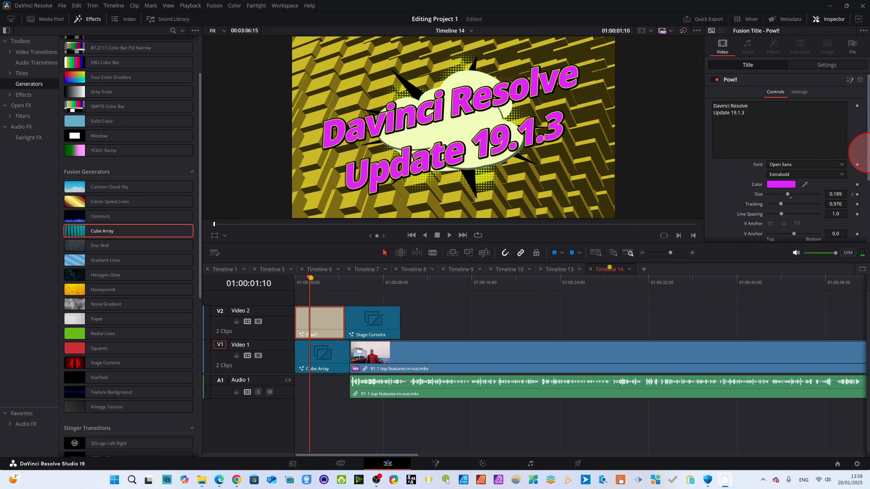
pyautogui.moveTo(868, 160); pyautogui.dragTo(869, 242)
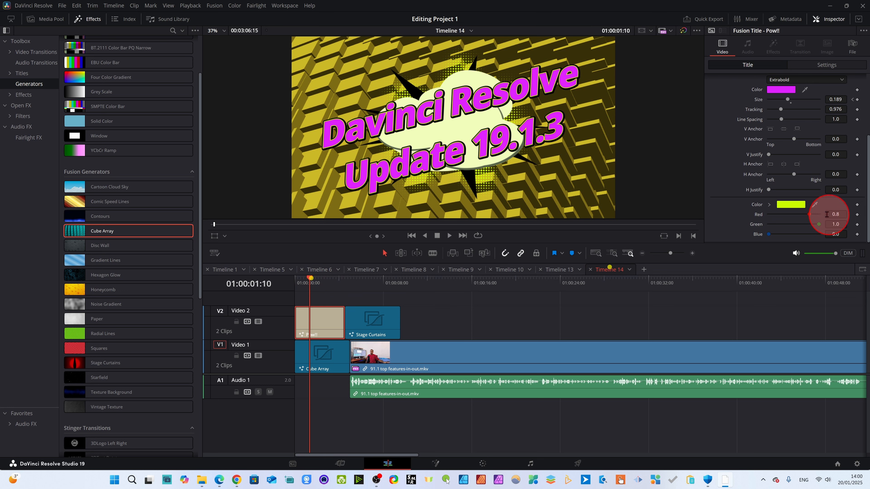
pyautogui.click(321, 356)
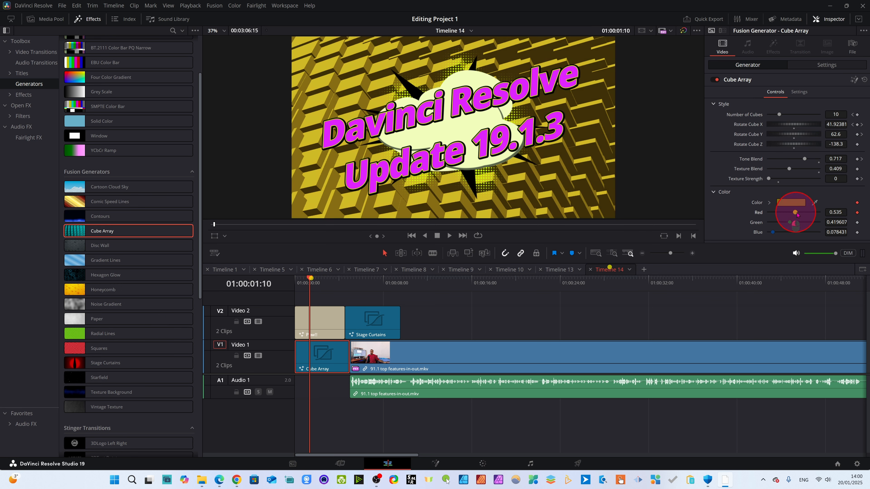
pyautogui.moveTo(796, 214); pyautogui.dragTo(809, 214)
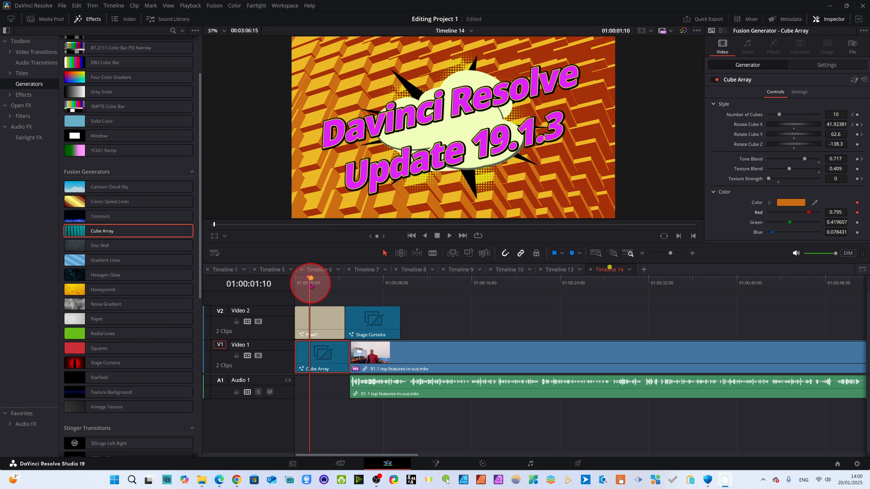
# Keyframe the Cube Array's Green to 0.787 at 01:00:02:22 and its Blue to 0.543 at 01:00:03:10
pyautogui.click(857, 222)
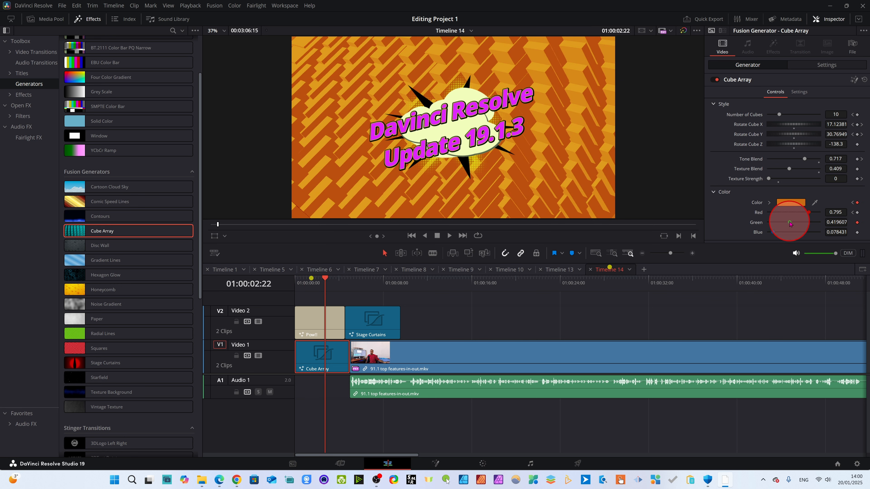
pyautogui.moveTo(786, 222); pyautogui.dragTo(808, 222)
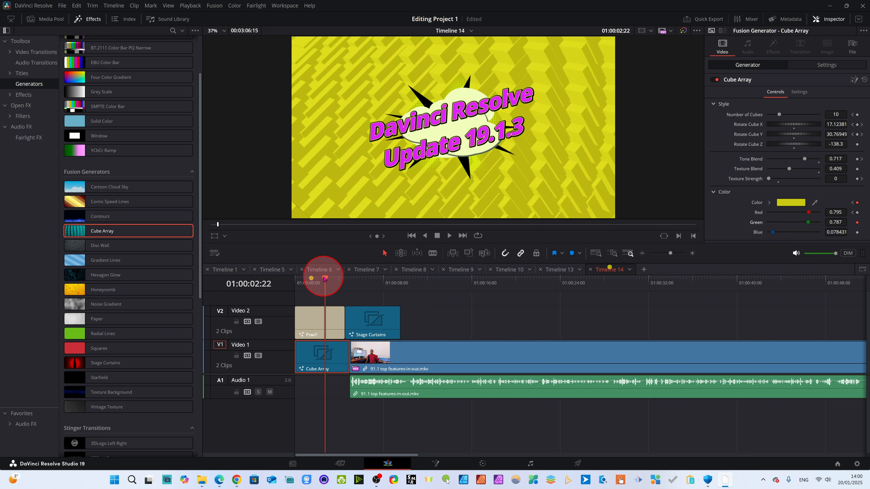
pyautogui.moveTo(321, 277); pyautogui.dragTo(330, 277)
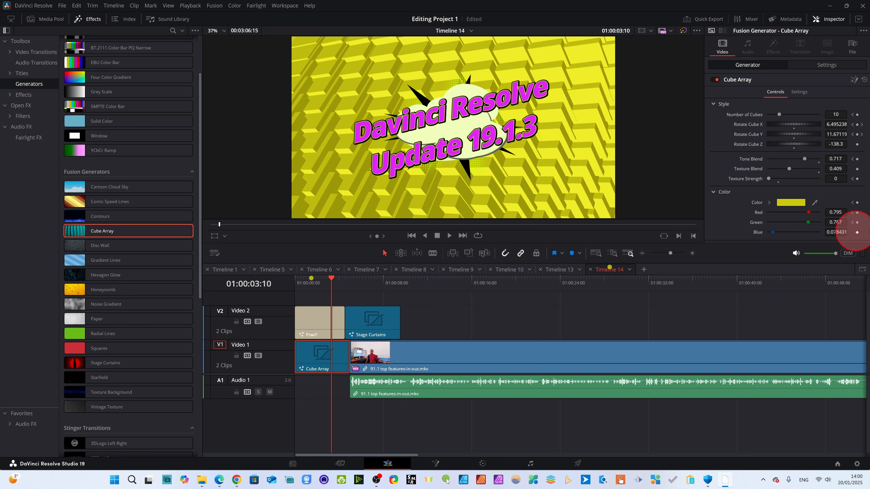
pyautogui.click(857, 232)
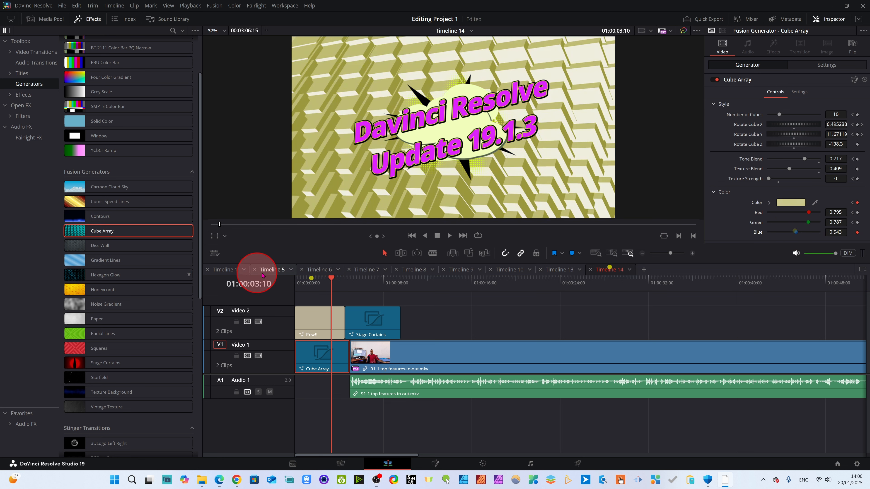
# Play the intro from 01:00:00:00 to review the Cube Array's color changes, and stop playback
pyautogui.moveTo(326, 284); pyautogui.dragTo(298, 281)
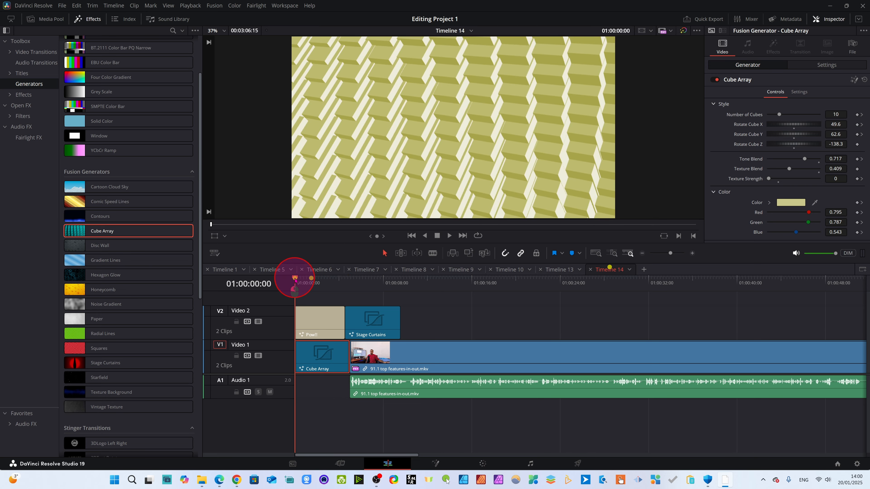
pyautogui.press('space')
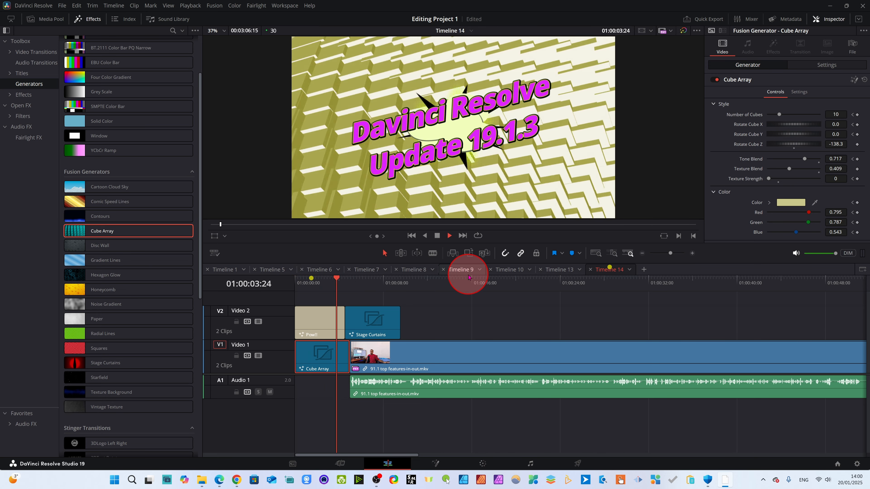
pyautogui.click(435, 237)
# Replace the Cube Array on Video 1 with a Honeycomb generator filling the space before the video clip
pyautogui.click(305, 283)
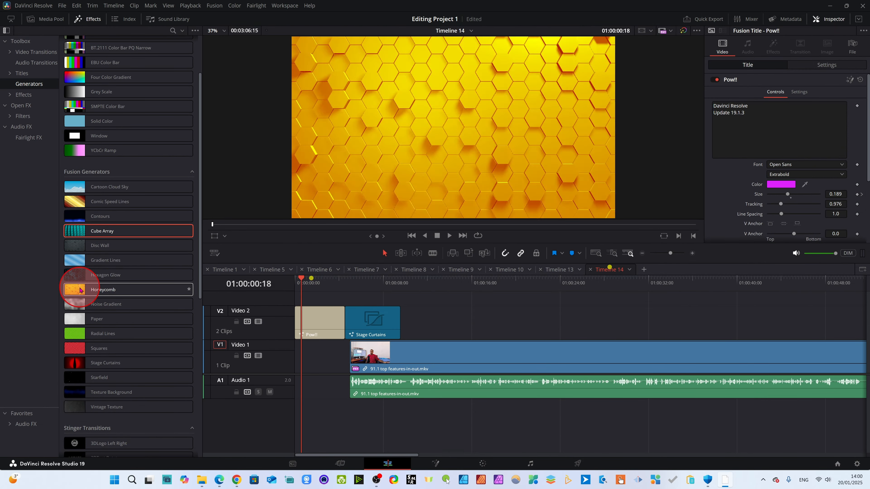
pyautogui.moveTo(85, 290); pyautogui.dragTo(302, 360)
pyautogui.click(309, 285)
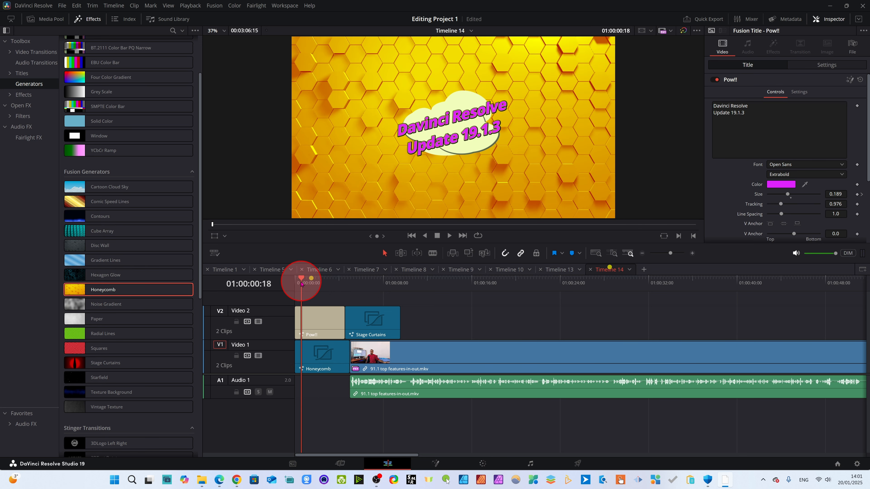
# Keyframe the Honeycomb's Border Width at 01:00:01:15 and set it to 0.168 at 01:00:00:27
pyautogui.moveTo(299, 284); pyautogui.dragTo(310, 284)
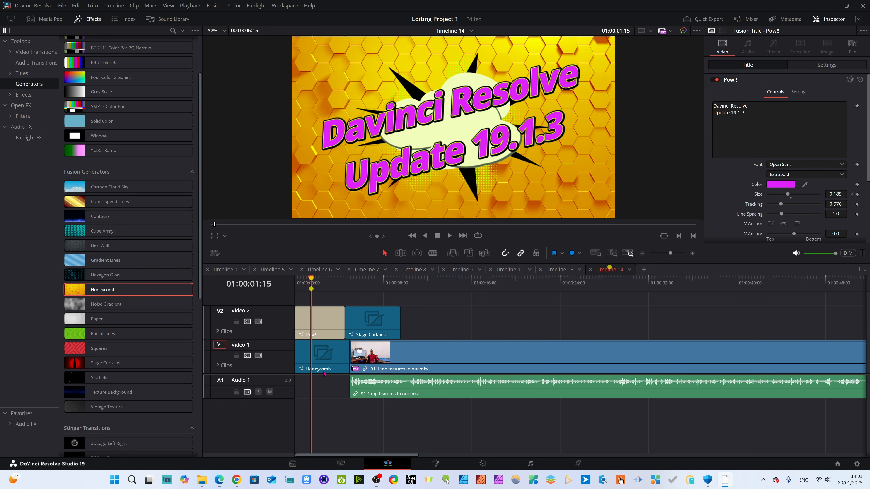
pyautogui.click(328, 366)
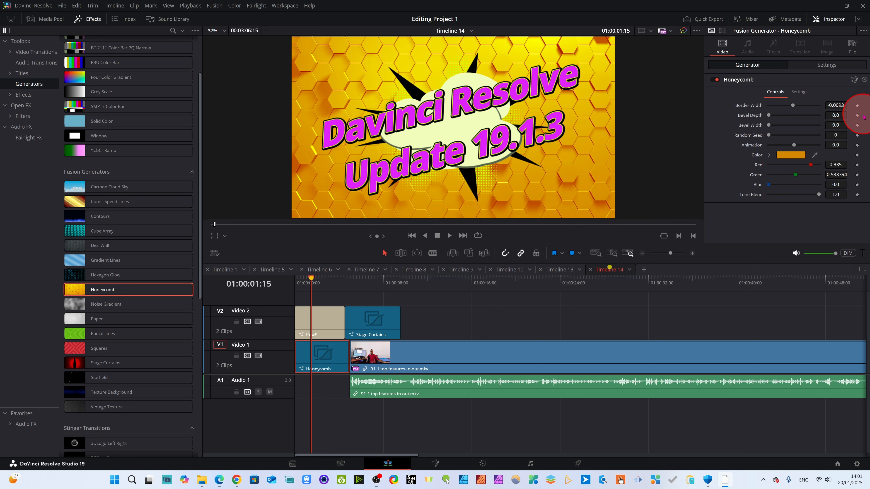
pyautogui.click(857, 105)
pyautogui.moveTo(311, 278); pyautogui.dragTo(305, 278)
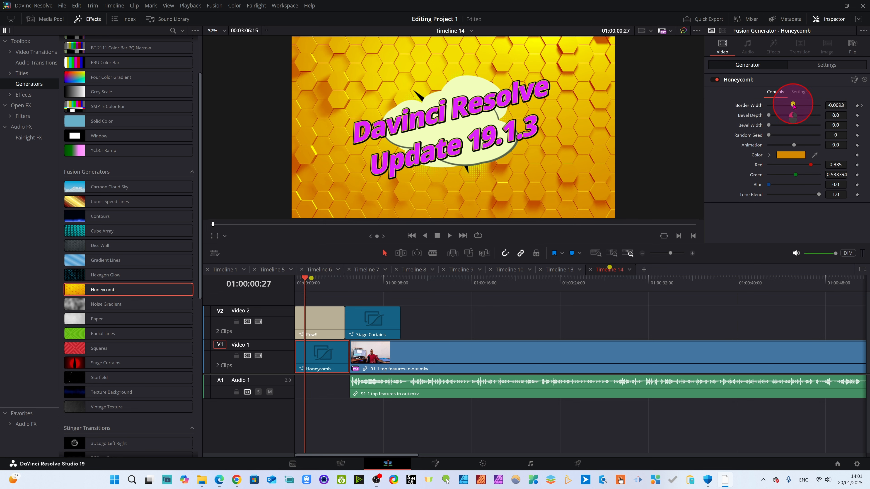
pyautogui.moveTo(793, 105); pyautogui.dragTo(797, 105)
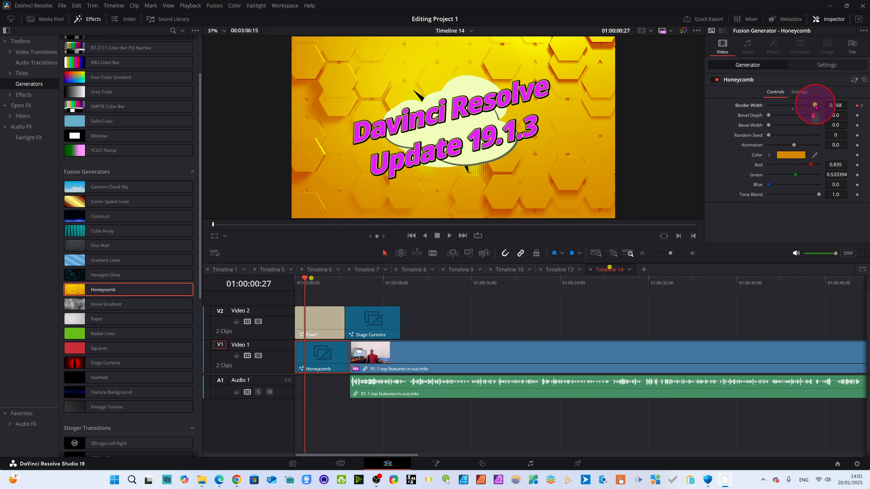
# Keyframe the Honeycomb's Bevel Depth to 0.0929 and Bevel Width to 0.0992 at 01:00:01:28
pyautogui.moveTo(304, 278); pyautogui.dragTo(315, 278)
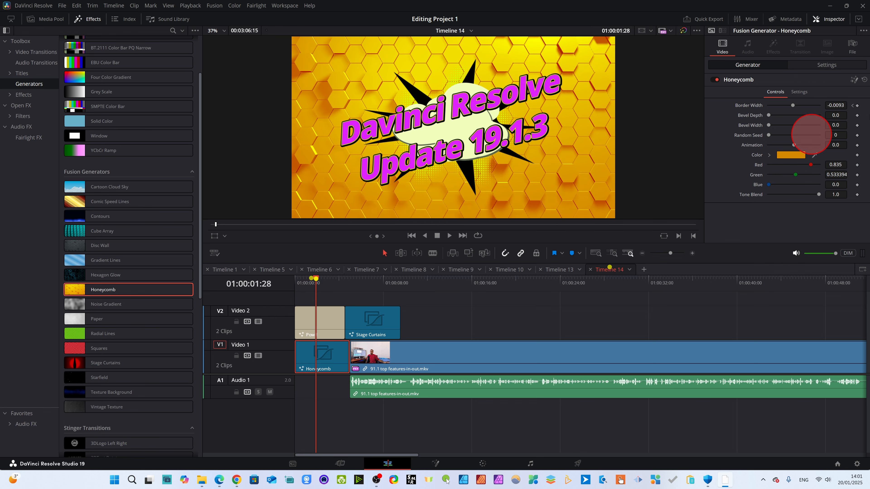
pyautogui.click(857, 115)
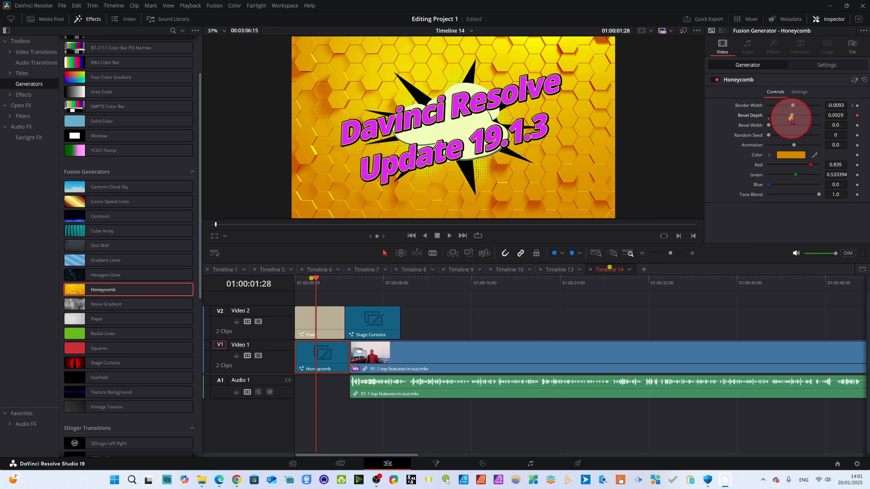
pyautogui.click(857, 125)
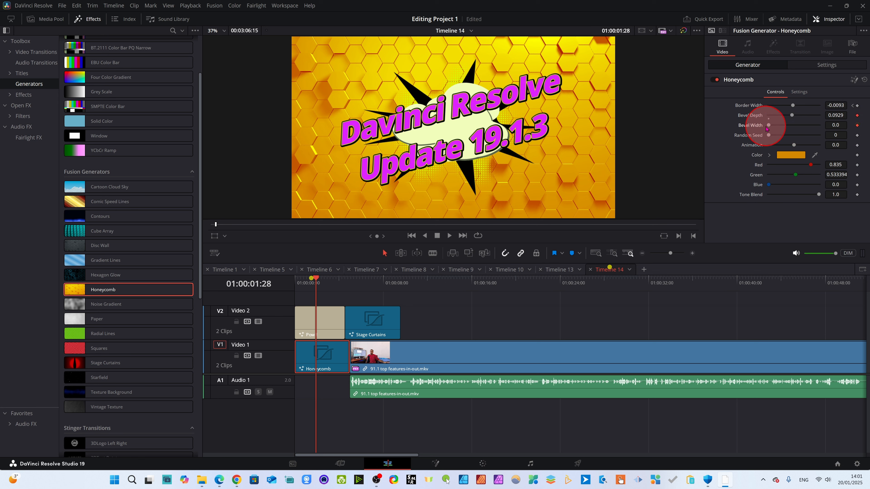
pyautogui.moveTo(769, 126); pyautogui.dragTo(815, 129)
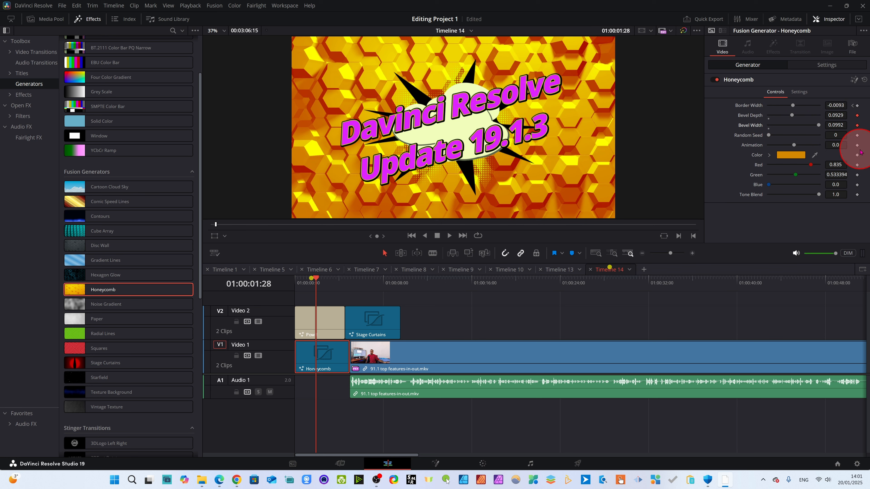
# Add a Random Seed keyframe to the Honeycomb at 01:00:01:28 and set its value to 4
pyautogui.click(856, 135)
pyautogui.click(784, 133)
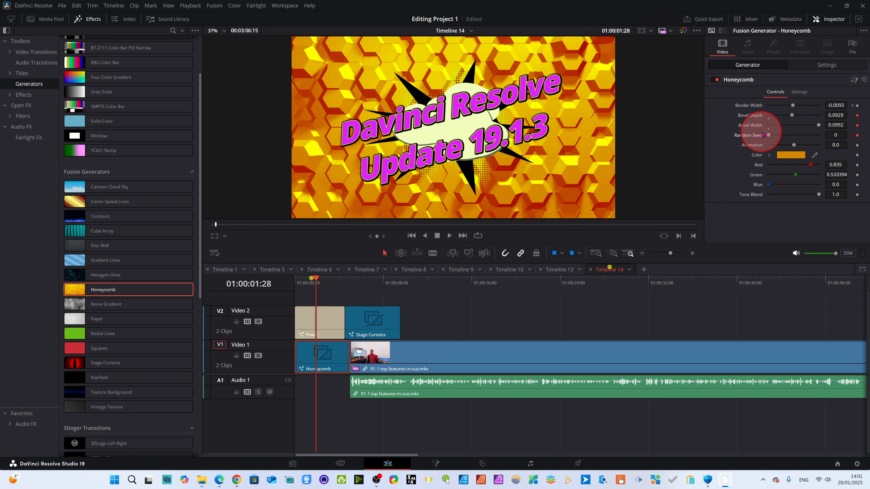
pyautogui.moveTo(770, 136); pyautogui.dragTo(779, 138)
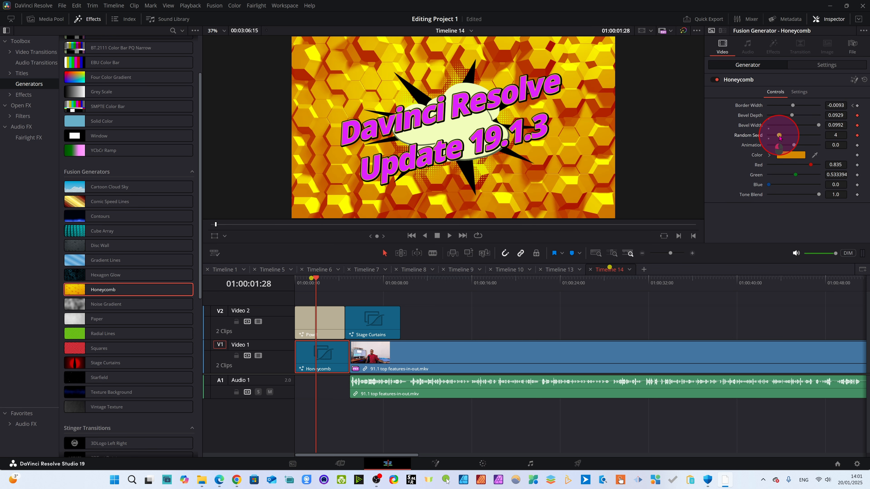
# Keyframe the Honeycomb's Animation value to 0.89 at 01:00:03:03
pyautogui.moveTo(316, 276); pyautogui.dragTo(329, 287)
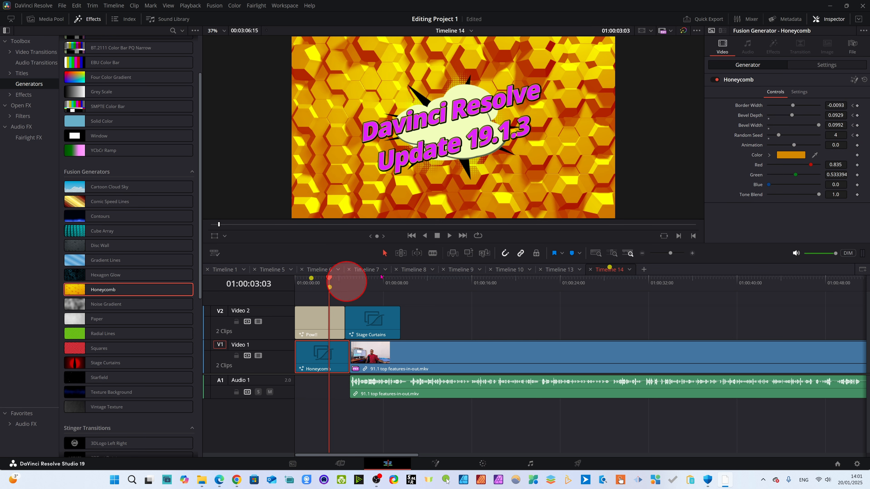
pyautogui.click(855, 144)
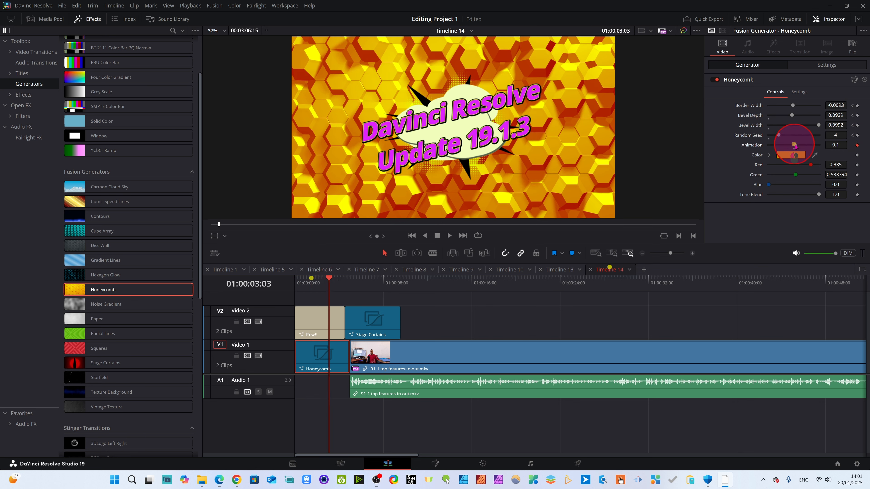
pyautogui.moveTo(794, 147); pyautogui.dragTo(805, 146)
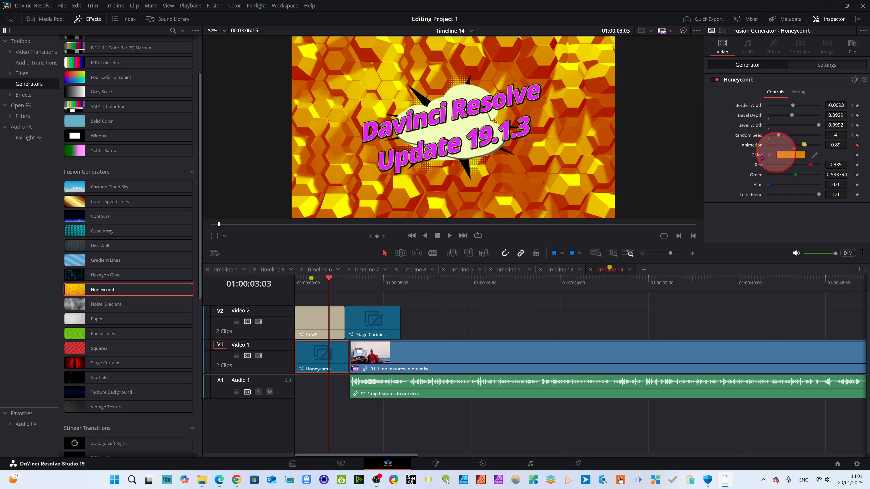
# Play the intro from 01:00:00:00 to review the animated Honeycomb background, stopping while the curtains open
pyautogui.moveTo(329, 285); pyautogui.dragTo(297, 293)
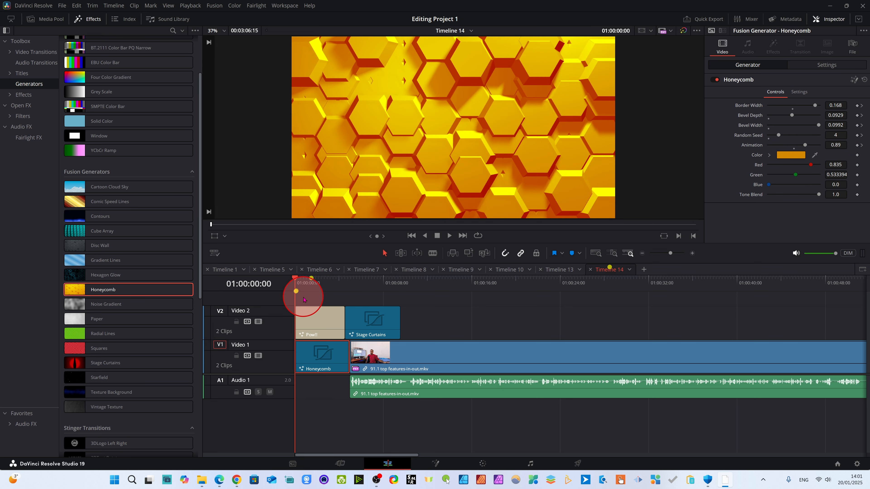
pyautogui.press('space')
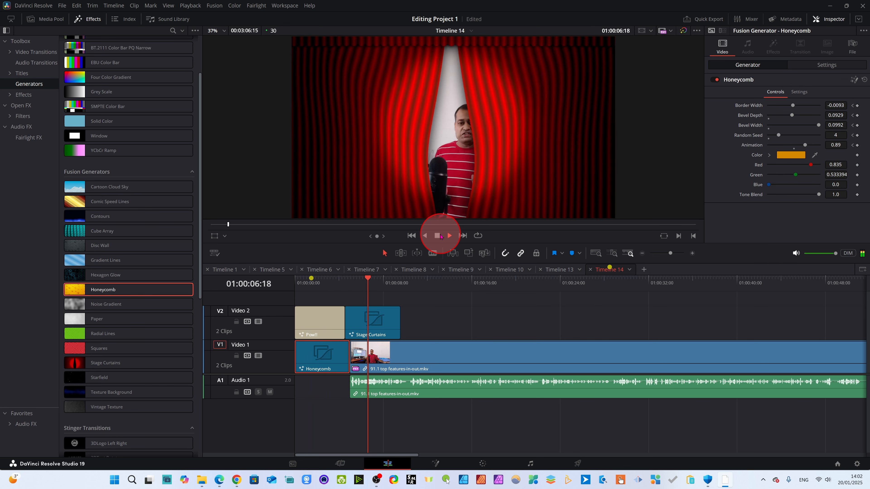
pyautogui.click(440, 236)
# Keyframe the Honeycomb's Red value to 0.378 at 01:00:00:25
pyautogui.moveTo(369, 272); pyautogui.dragTo(305, 289)
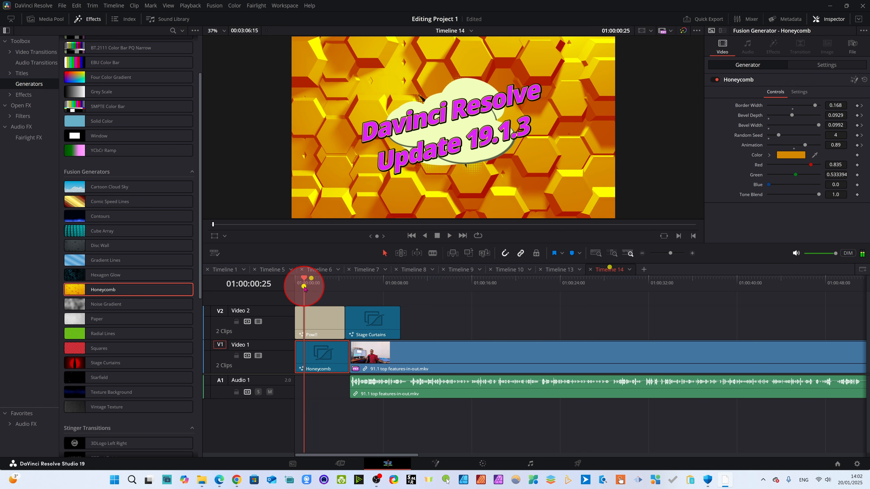
pyautogui.click(321, 355)
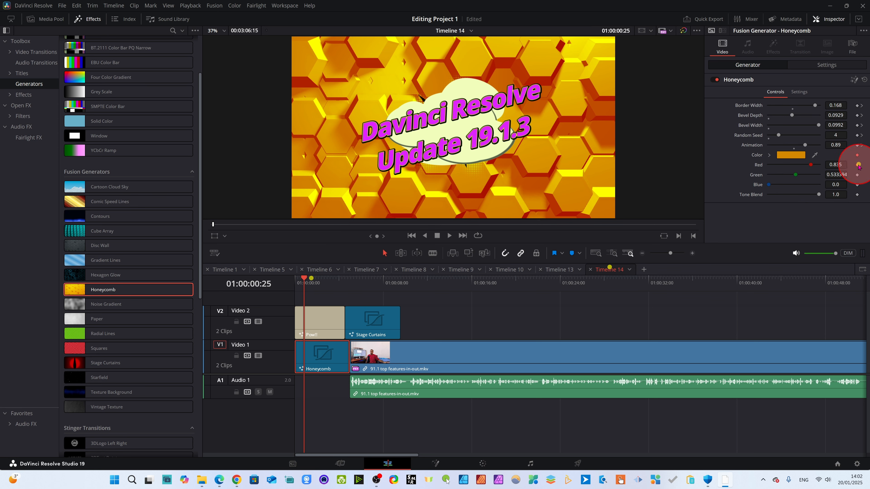
pyautogui.moveTo(810, 165); pyautogui.dragTo(787, 168)
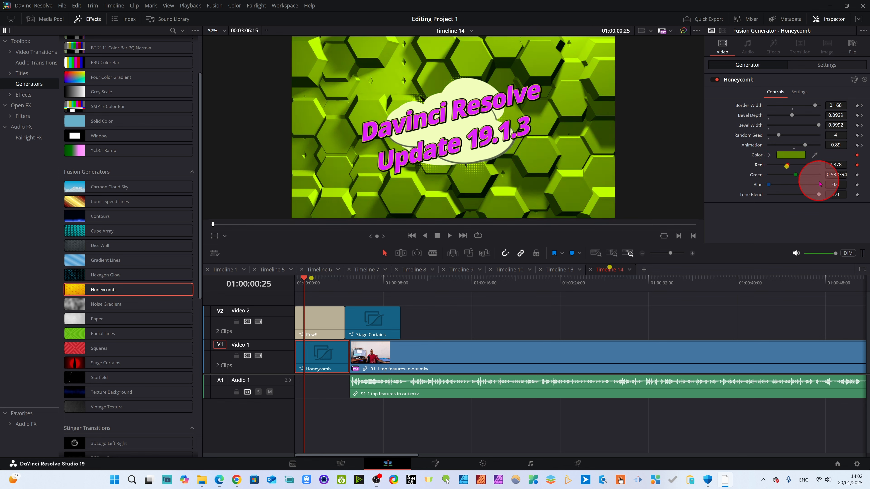
# Set the Honeycomb's Green to 0.551 and Blue to 0.52 with the playhead at 01:00:02:17
pyautogui.moveTo(305, 279); pyautogui.dragTo(324, 283)
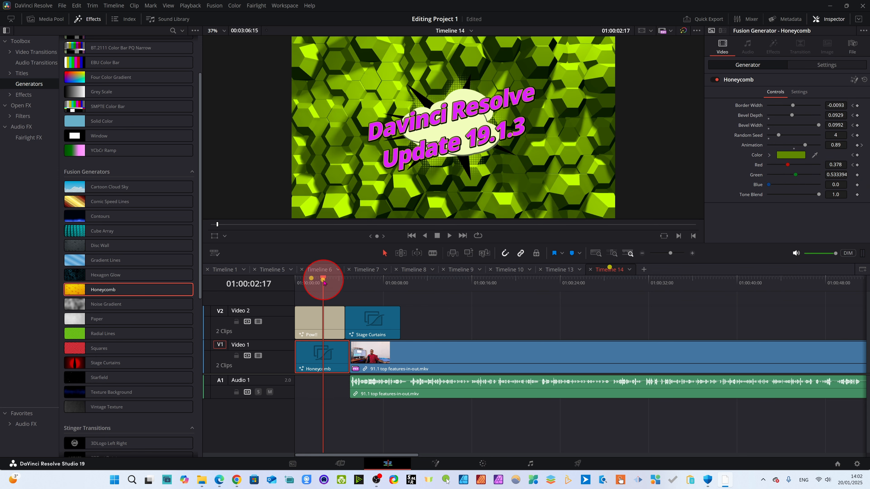
pyautogui.moveTo(794, 176)
pyautogui.mouseDown()
pyautogui.moveTo(785, 183)
pyautogui.moveTo(794, 185)
pyautogui.mouseUp()
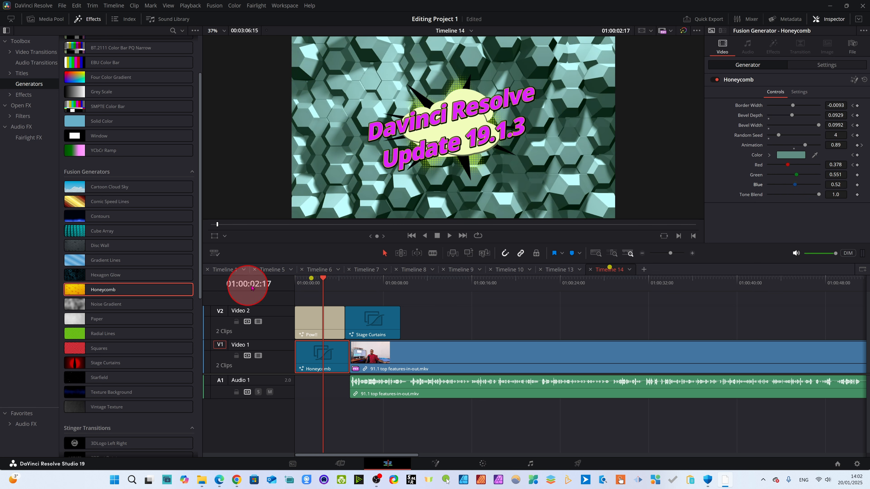
# Play the intro from the start to review the Honeycomb's colour change, stop it, and park the playhead at 01:00:01:25
pyautogui.moveTo(323, 280); pyautogui.dragTo(299, 287)
pyautogui.press('space')
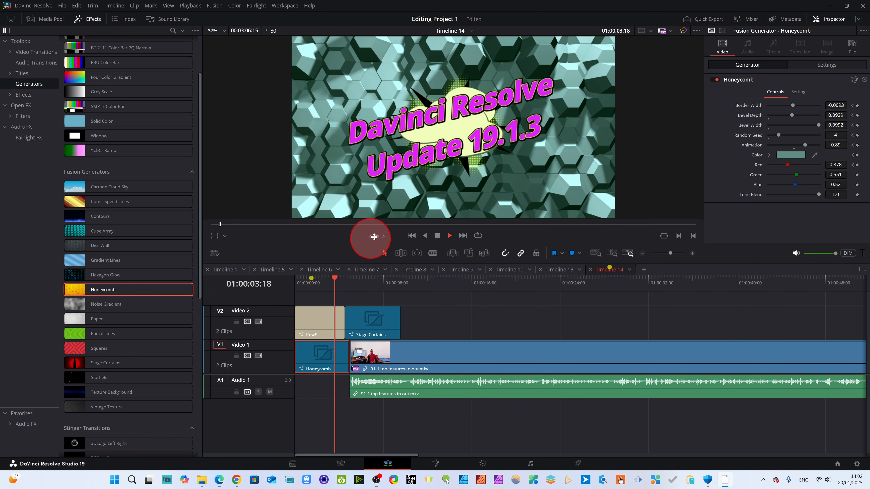
pyautogui.click(438, 235)
pyautogui.moveTo(347, 290); pyautogui.dragTo(315, 294)
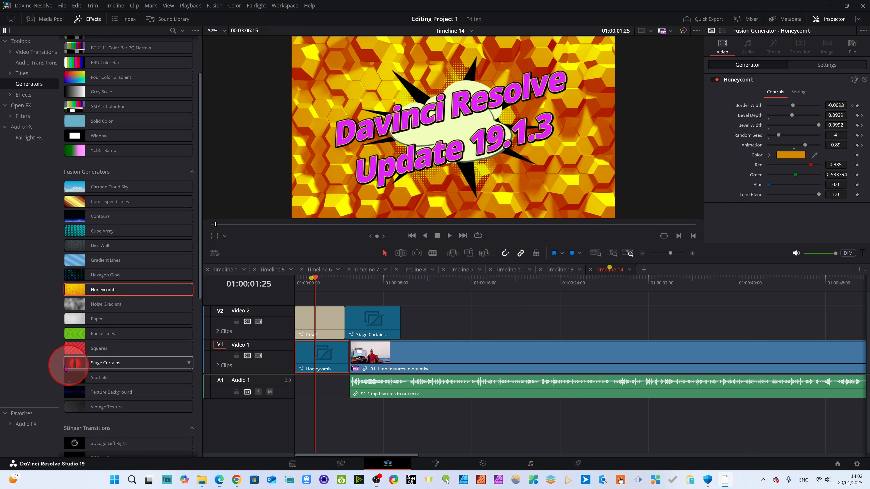
# Browse the Fusion generators and stinger transitions, previewing the Disc Wall generator in the viewer
pyautogui.scroll(-4, 95, 378)
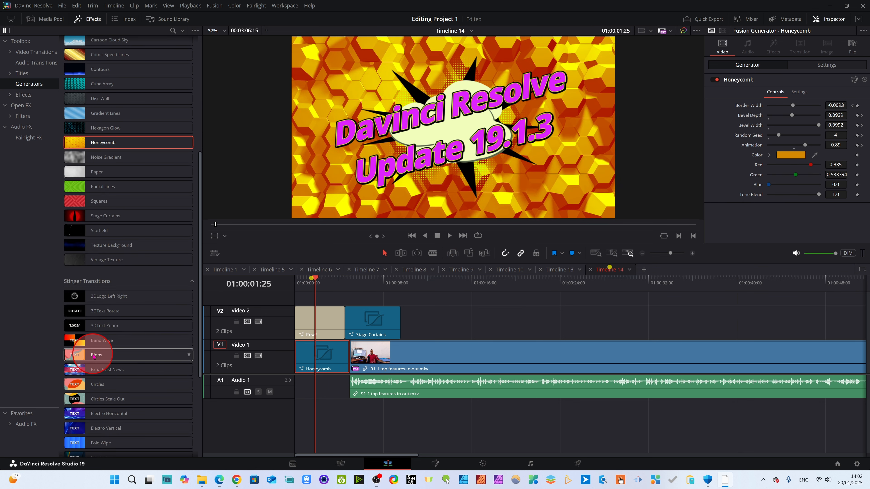
pyautogui.scroll(6, 86, 373)
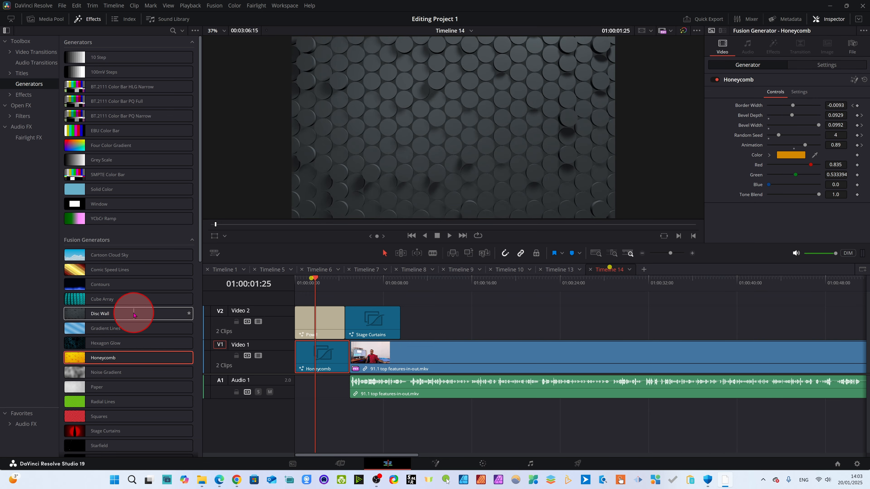
pyautogui.scroll(-5, 152, 325)
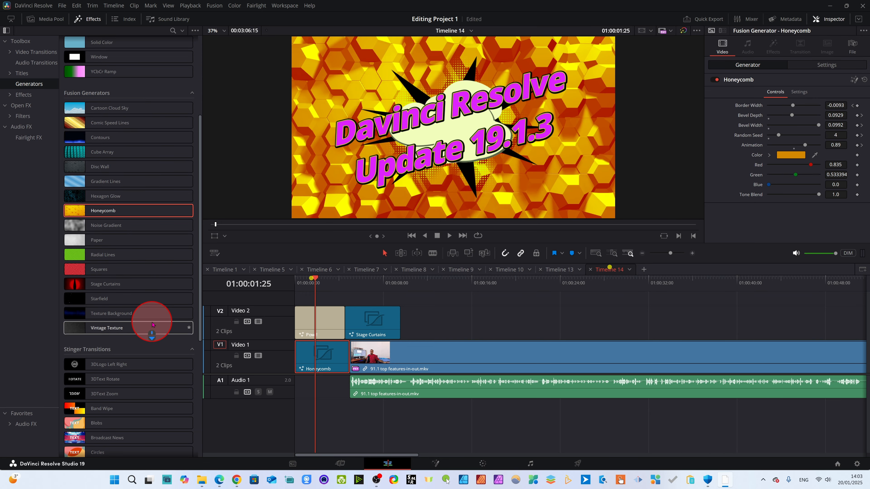
pyautogui.scroll(-2, 147, 319)
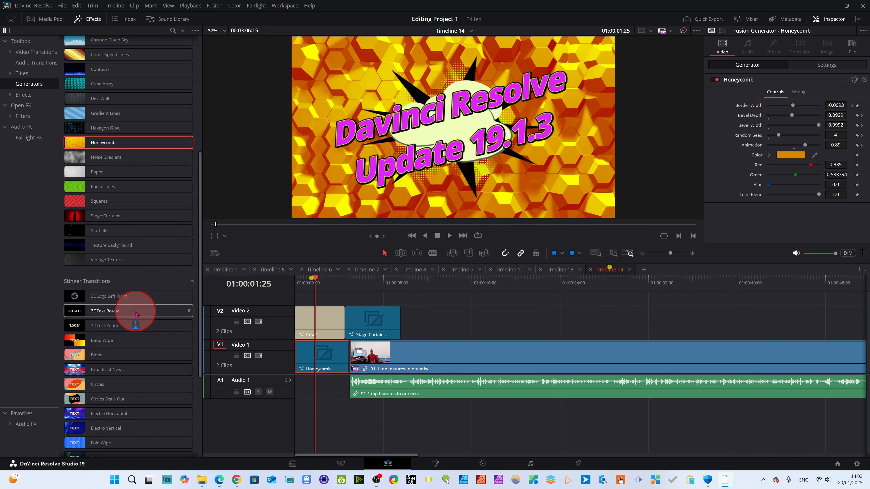
pyautogui.scroll(5, 136, 314)
# Place Cut Tab-1 thumbnail.png from the Media Pool on Video 2 above the talking-head clip, spanning the playhead at 01:00:14:25
pyautogui.moveTo(317, 286); pyautogui.dragTo(458, 287)
pyautogui.click(51, 19)
pyautogui.click(172, 145)
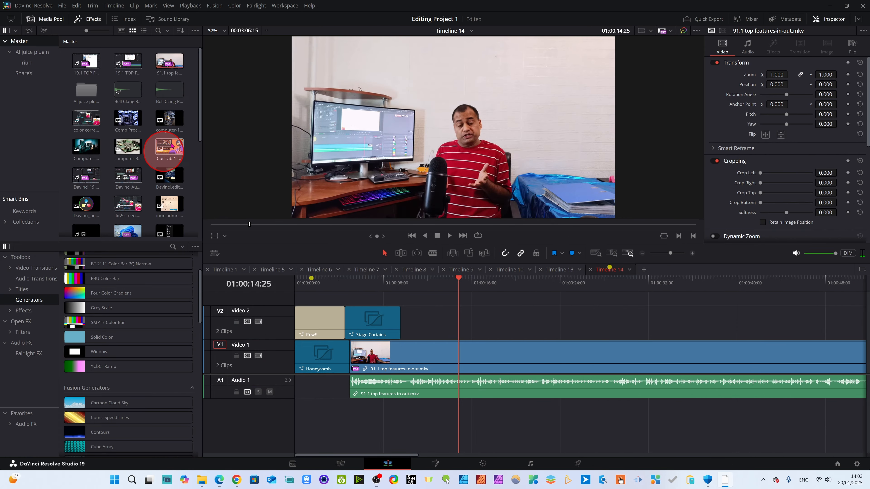
pyautogui.doubleClick(169, 147)
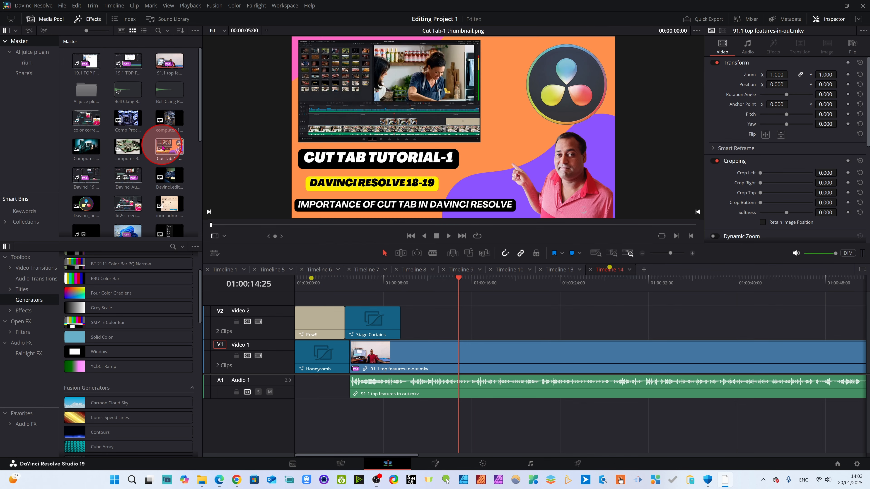
pyautogui.moveTo(175, 153); pyautogui.dragTo(465, 320)
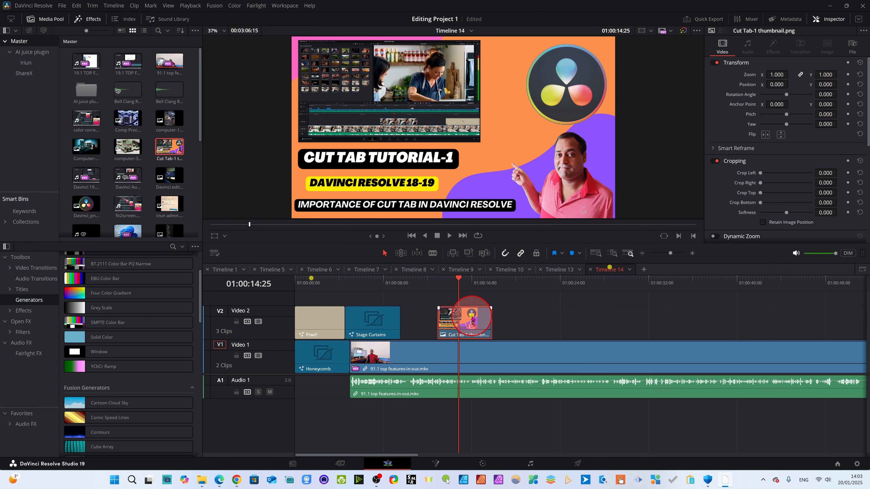
# Find the Outer Stroke effect by searching for "outer", zoom the thumbnail clip to 0.630, and apply the effect to it
pyautogui.click(23, 310)
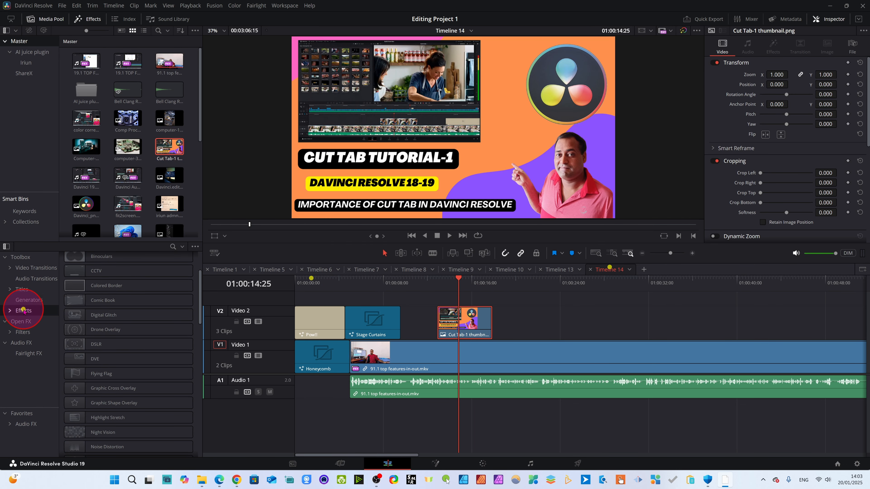
pyautogui.click(165, 274)
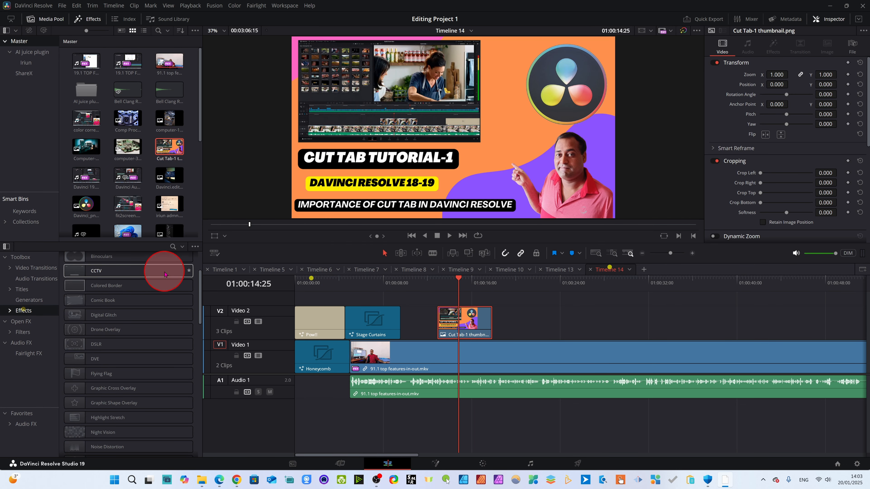
pyautogui.click(172, 247)
pyautogui.write('outer')
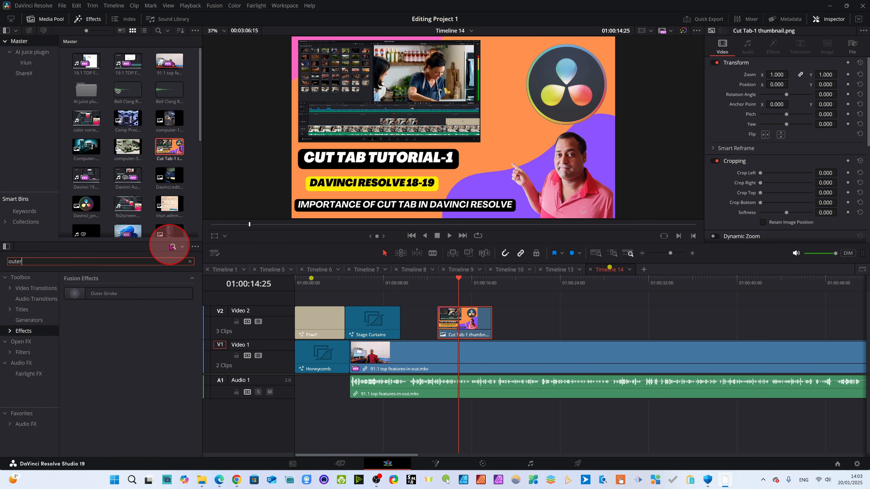
pyautogui.moveTo(765, 80); pyautogui.dragTo(763, 80)
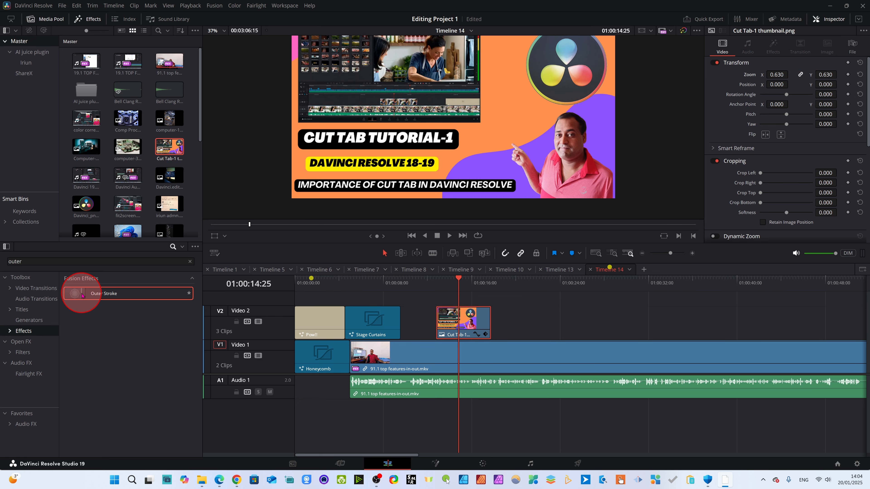
pyautogui.moveTo(78, 291); pyautogui.dragTo(258, 301)
pyautogui.moveTo(459, 322); pyautogui.dragTo(460, 323)
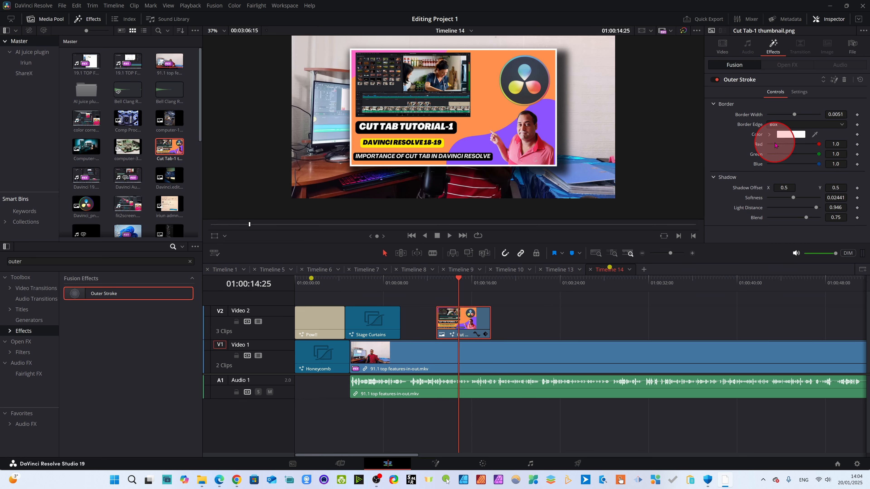
# Change the Outer Stroke border colour to bright green with Red 0.113725, Green 1.0 and Blue 0.172549
pyautogui.click(791, 134)
pyautogui.moveTo(441, 214); pyautogui.dragTo(485, 183)
pyautogui.press('Return')
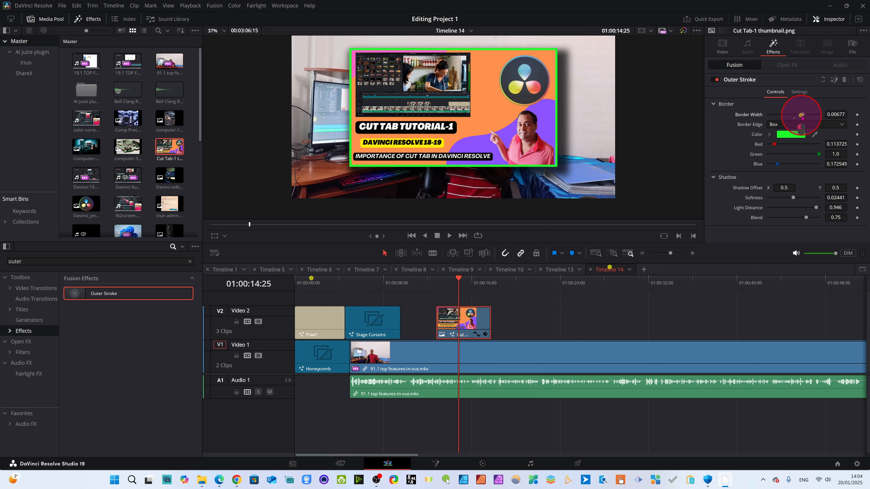
# Set the Outer Stroke border width to 0.01 and its colour to Red 1.0, Green 0.835 and Blue 0.26
pyautogui.moveTo(801, 117); pyautogui.dragTo(831, 129)
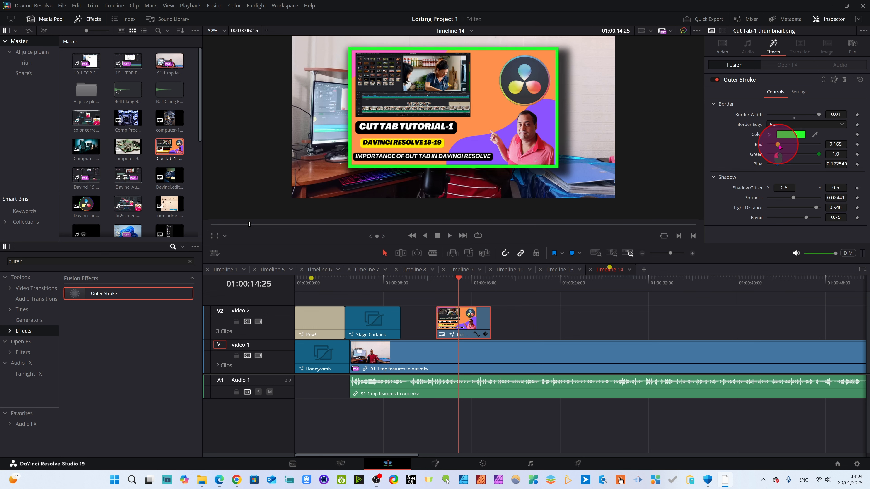
pyautogui.moveTo(779, 147); pyautogui.dragTo(810, 161)
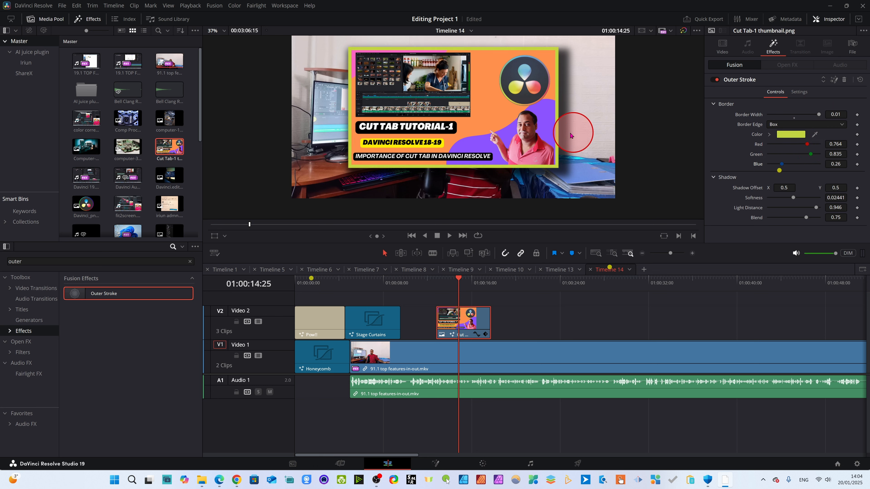
pyautogui.moveTo(807, 145); pyautogui.dragTo(821, 144)
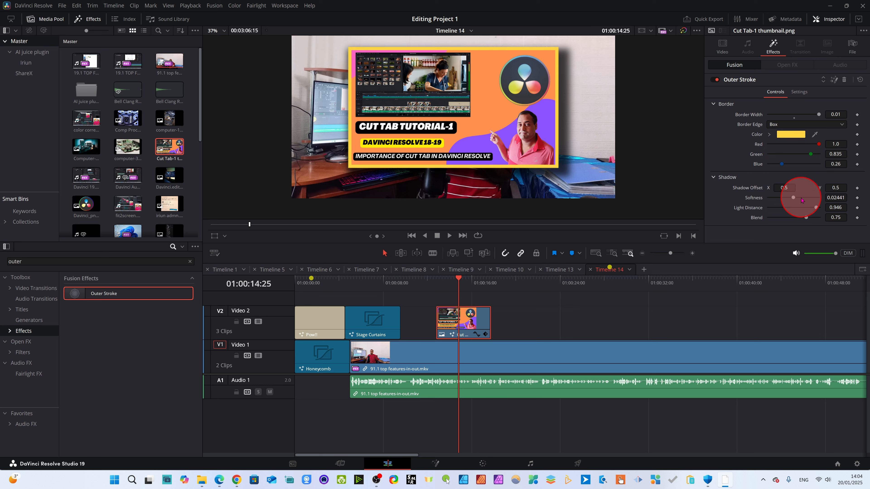
# Set the stroke shadow's Softness to 0.01142, Light Distance to 0.929 and Blend to 0.74, and keyframe its Shadow Offset
pyautogui.moveTo(804, 200); pyautogui.dragTo(816, 214)
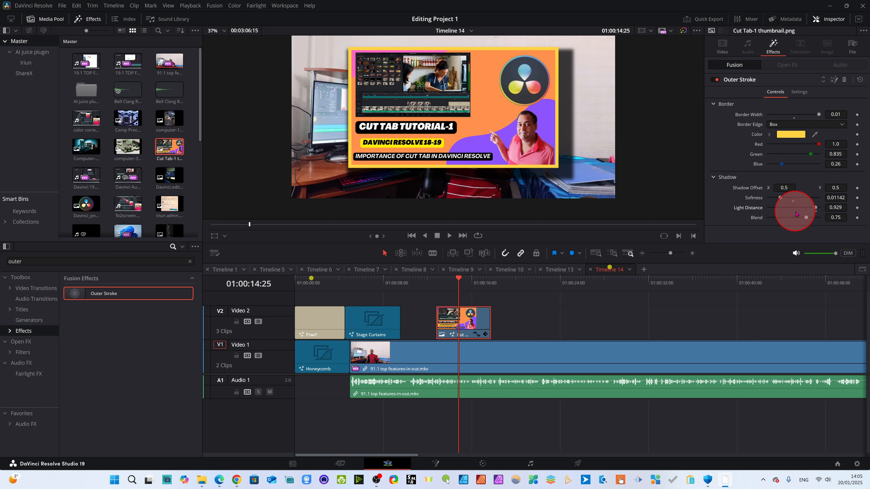
pyautogui.moveTo(804, 219)
pyautogui.mouseDown()
pyautogui.moveTo(794, 219)
pyautogui.moveTo(806, 217)
pyautogui.mouseUp()
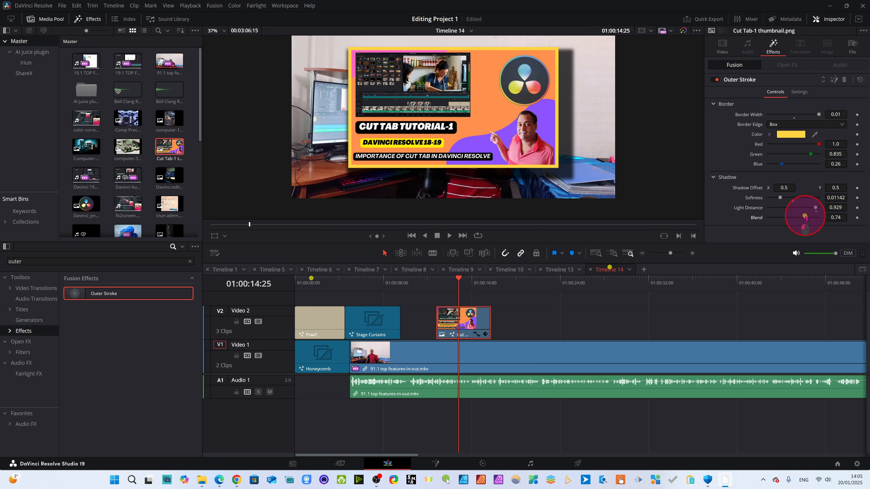
pyautogui.click(857, 188)
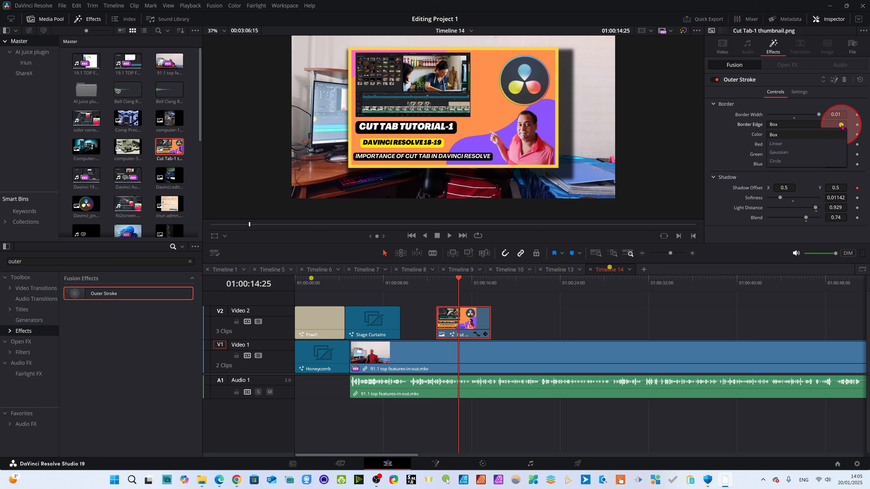
# Try the Linear and Gaussian border edges, choose Circle, and scrub to the thumbnail clip's end at 01:00:17:24
pyautogui.click(775, 144)
pyautogui.click(842, 125)
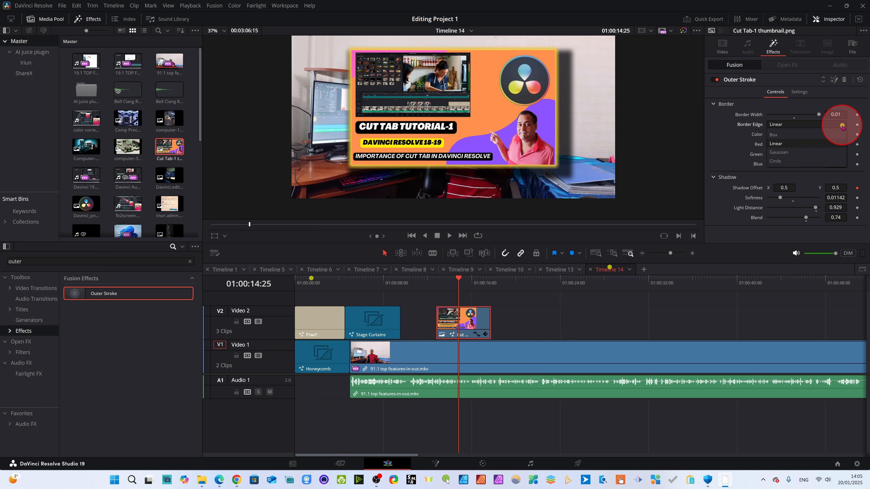
pyautogui.click(777, 152)
pyautogui.click(842, 125)
pyautogui.click(777, 161)
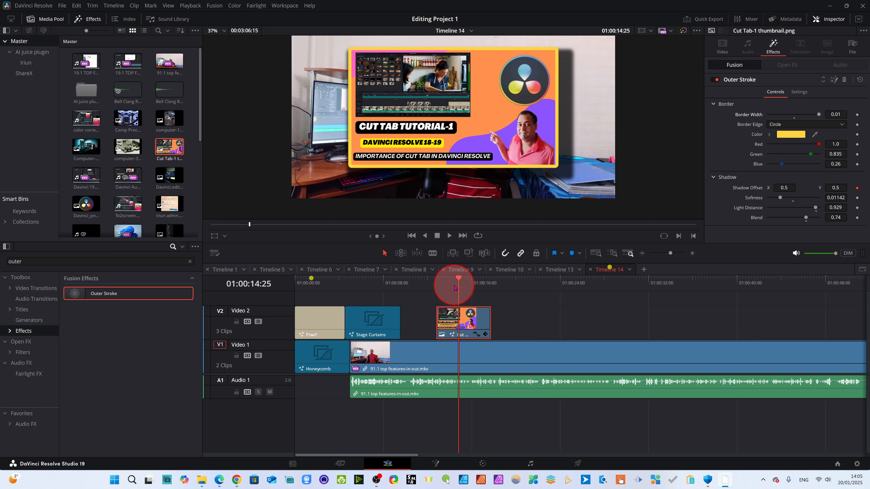
pyautogui.moveTo(454, 287); pyautogui.dragTo(491, 305)
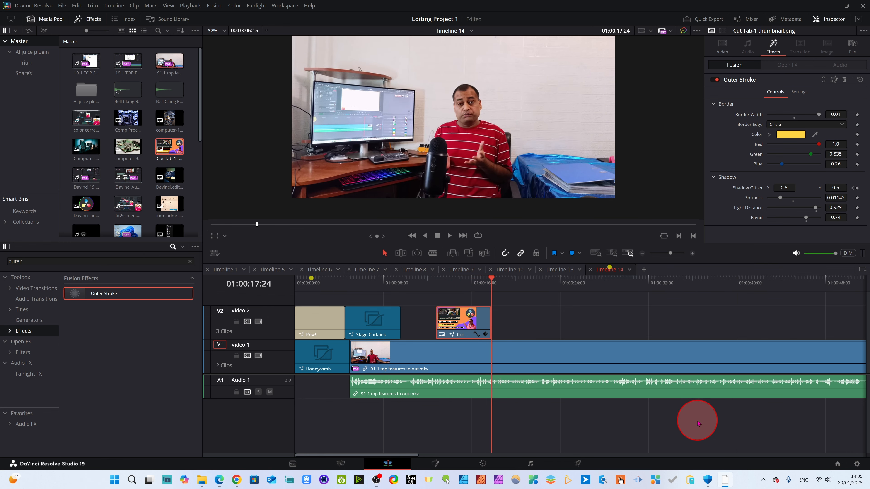
# Switch to Chrome and open the DaVinci Resolve 19.1.3 release notes from Latest Downloads on the Blackmagic Design Support Center page
pyautogui.click(239, 483)
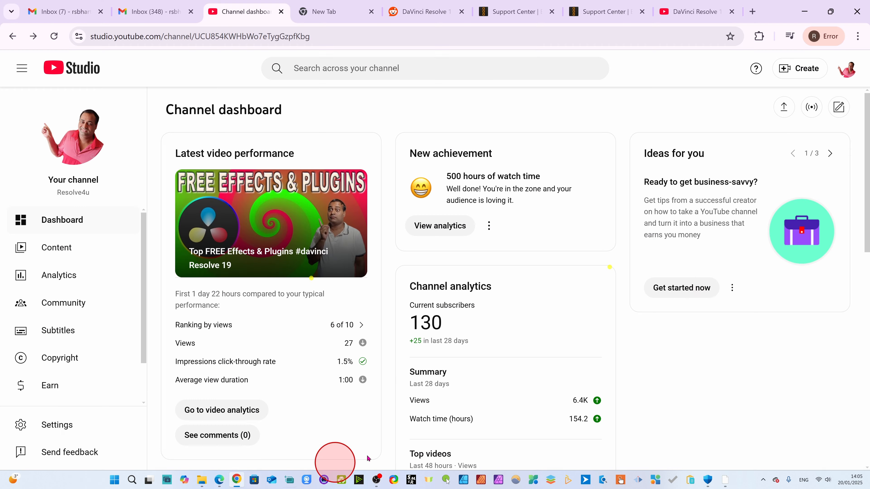
pyautogui.click(529, 14)
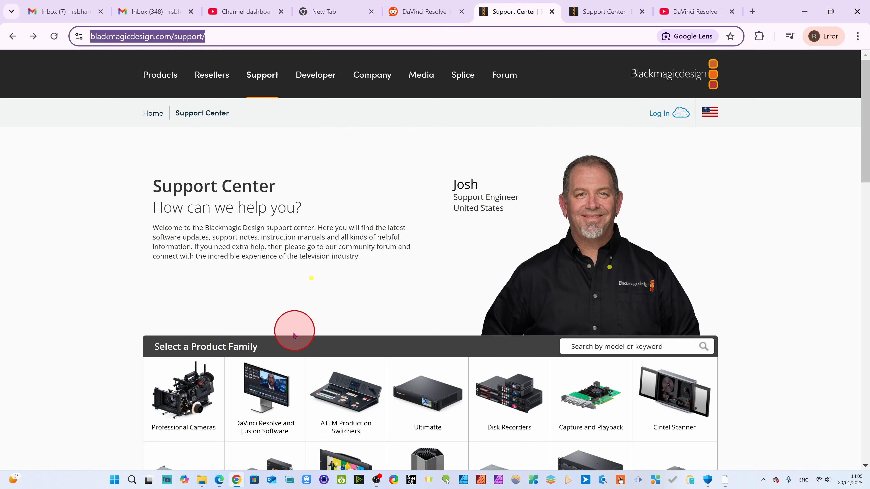
pyautogui.scroll(-10, 295, 339)
pyautogui.scroll(4, 298, 328)
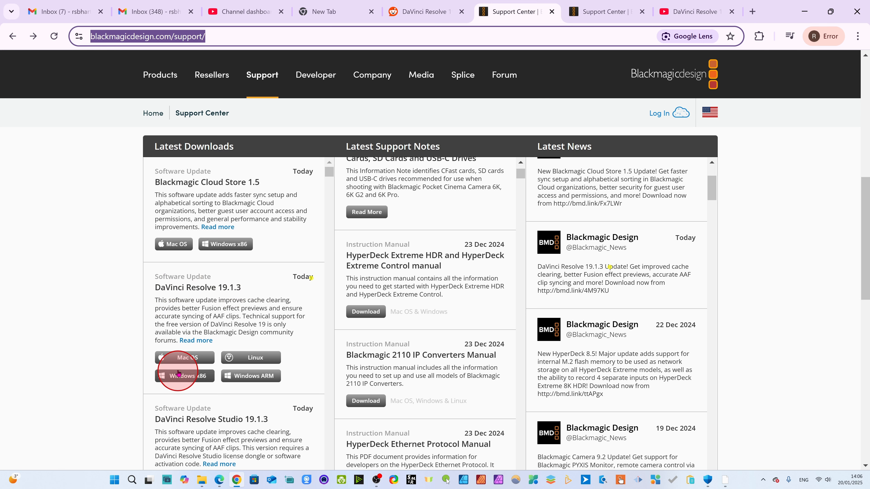
pyautogui.click(194, 341)
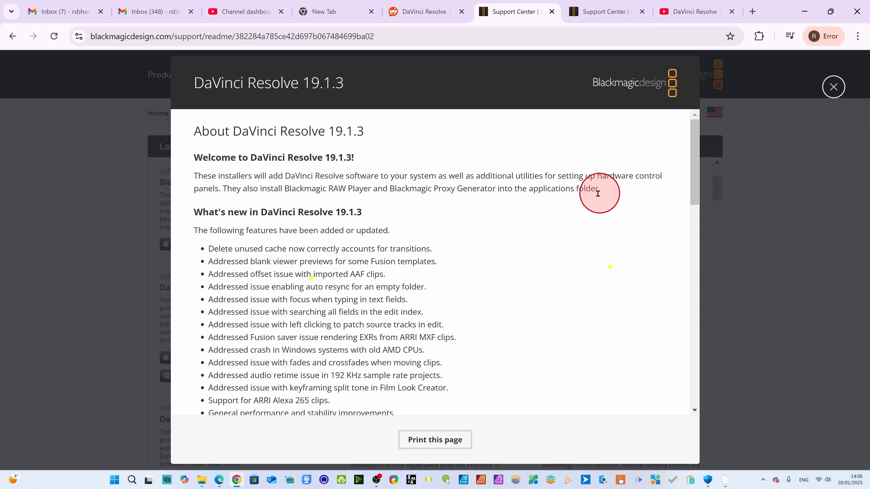
# Read the DaVinci Resolve 19.1.3 release notes, covering new features, minimum system requirements and installation instructions
pyautogui.scroll(-6, 421, 315)
pyautogui.scroll(6, 421, 315)
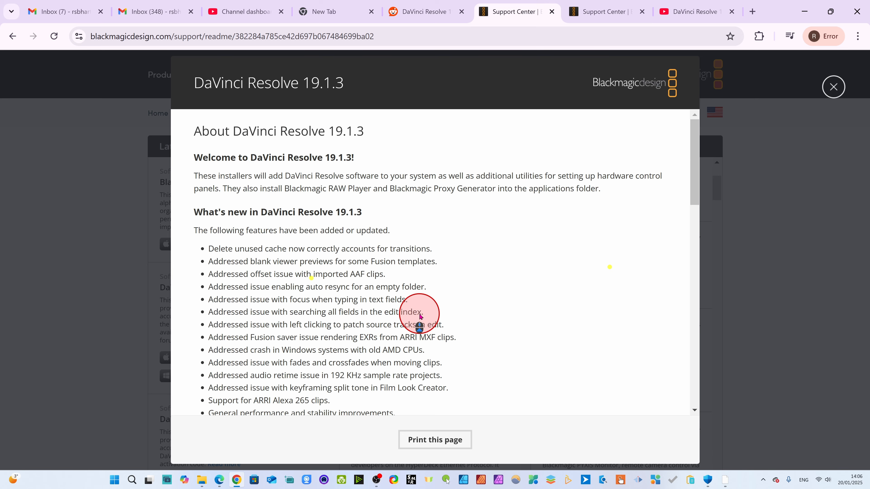
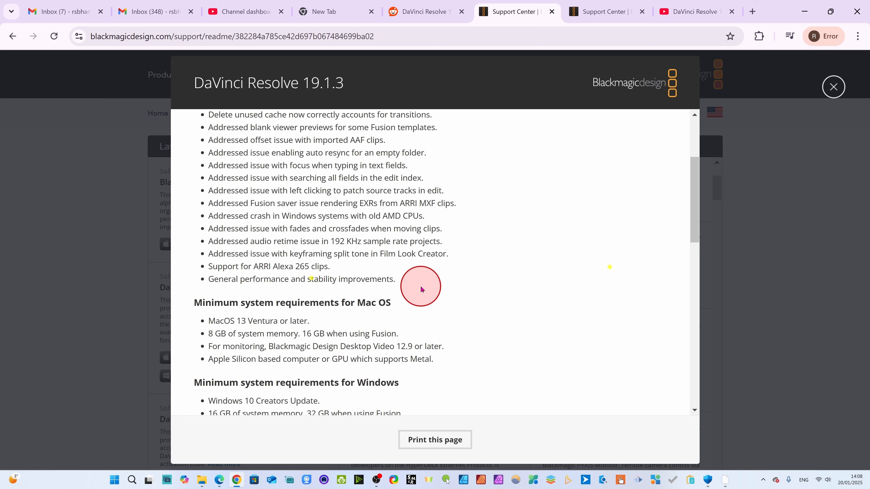
pyautogui.scroll(-3, 382, 204)
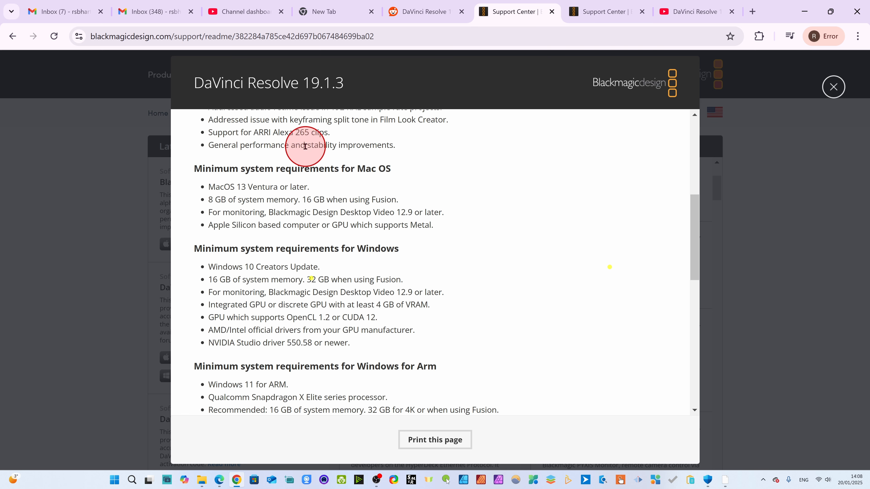
pyautogui.scroll(6, 358, 215)
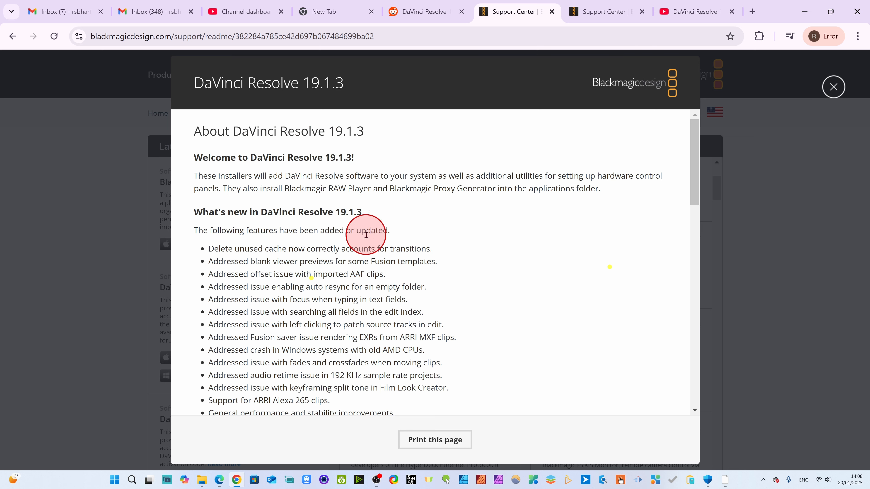
pyautogui.scroll(-11, 369, 232)
pyautogui.scroll(-7, 390, 271)
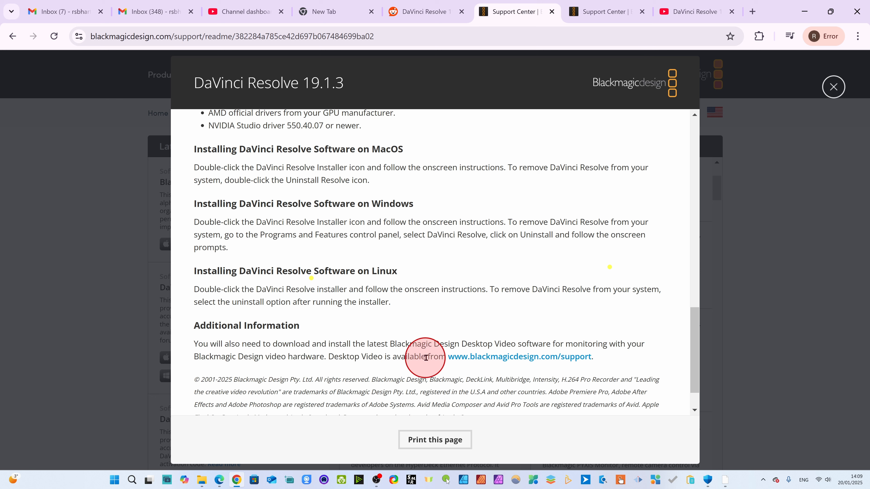
pyautogui.click(525, 358)
pyautogui.scroll(-5, 298, 407)
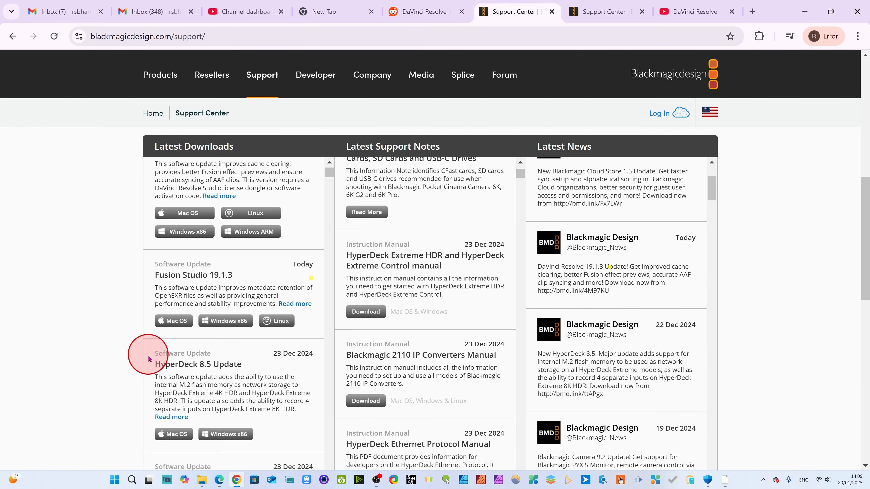
pyautogui.scroll(-3, 221, 294)
pyautogui.scroll(5, 218, 307)
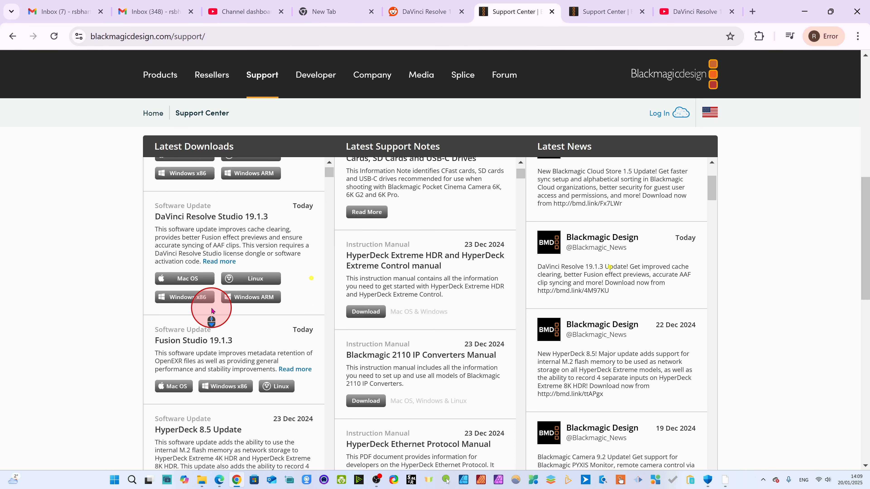
# Read the Fusion Studio 19.1.3 release notes from Latest Downloads, covering new features and minimum system requirements, and close them
pyautogui.scroll(-2, 205, 336)
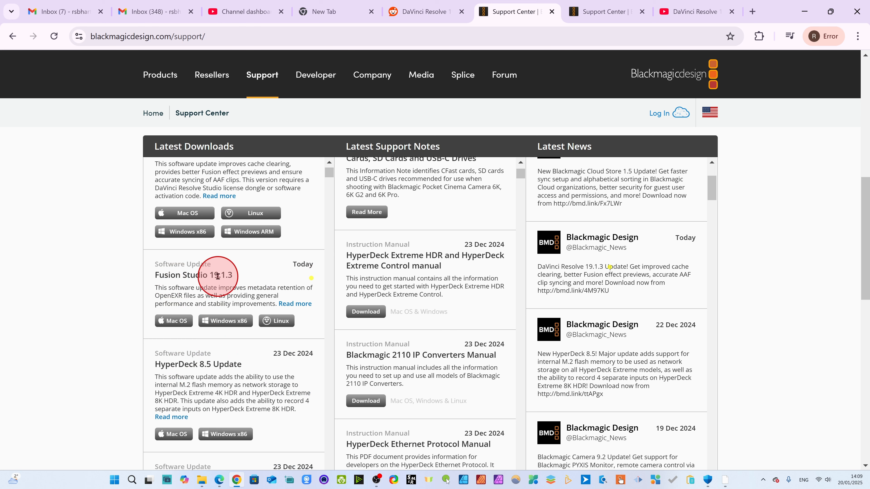
pyautogui.click(283, 304)
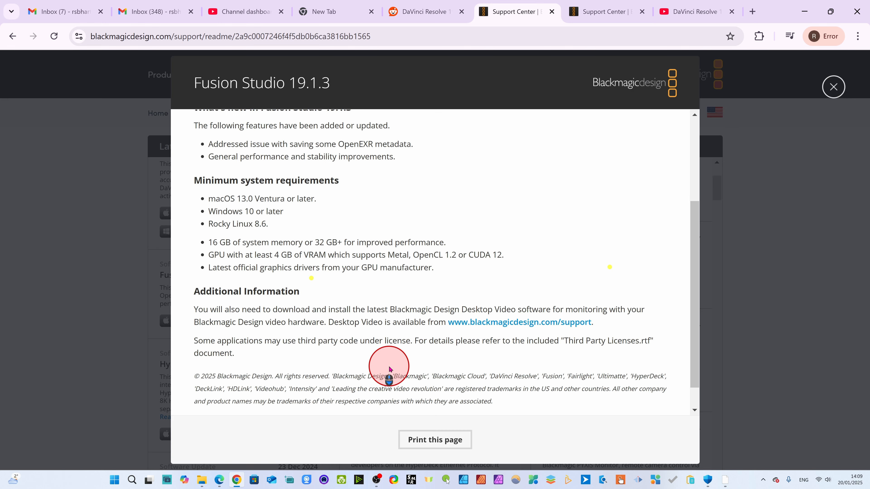
pyautogui.scroll(5, 384, 377)
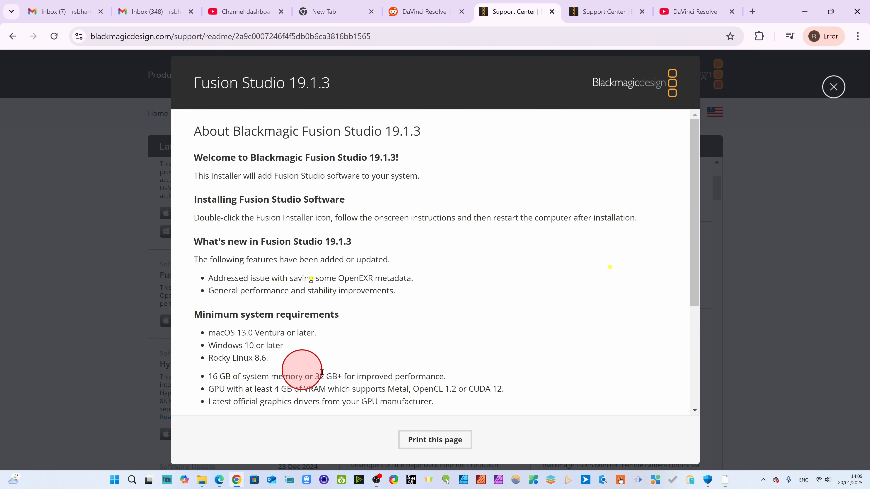
pyautogui.click(833, 87)
# Browse the older Latest Downloads entries, open the Windows x86 download form of Desktop Video 14.4 and close it without registering
pyautogui.scroll(-5, 240, 284)
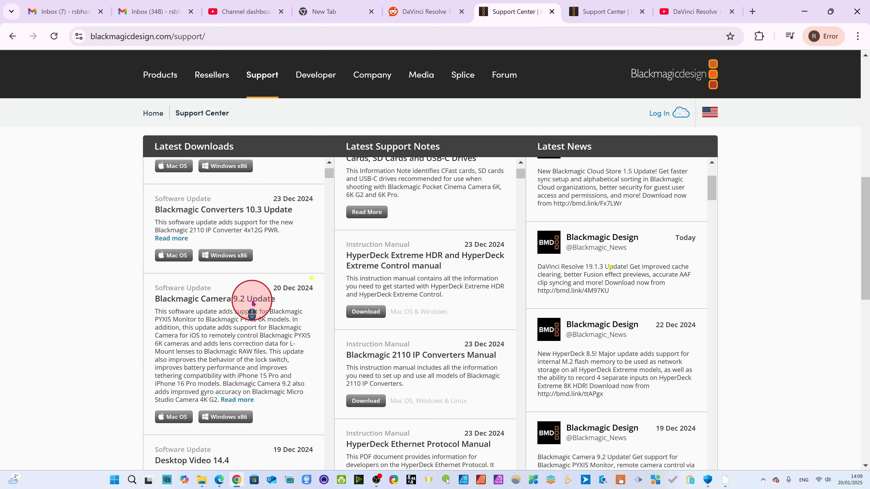
pyautogui.scroll(-3, 259, 349)
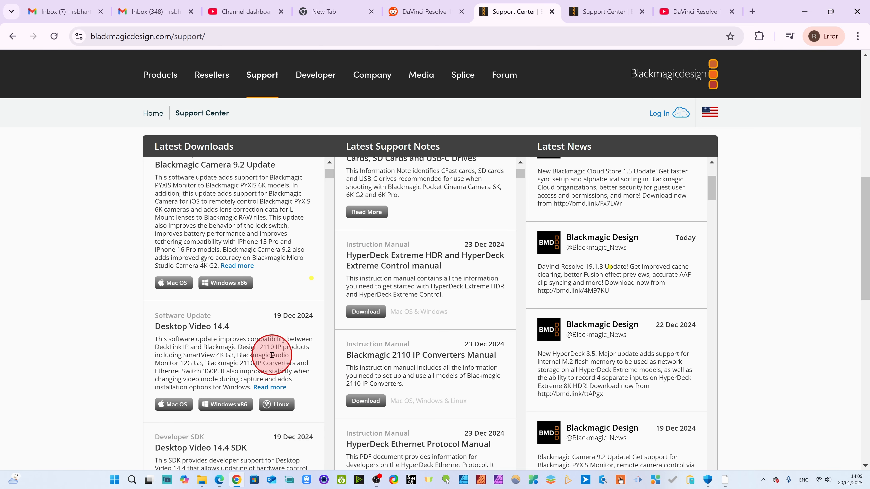
pyautogui.scroll(-3, 227, 377)
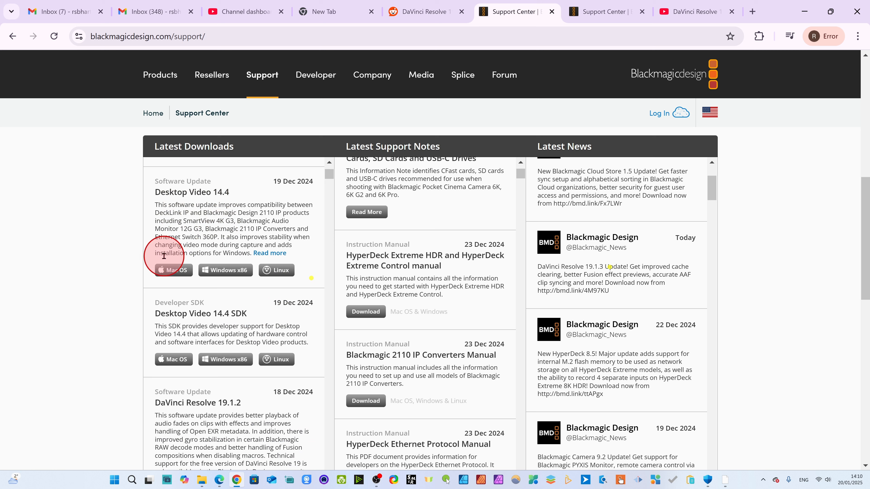
pyautogui.click(225, 274)
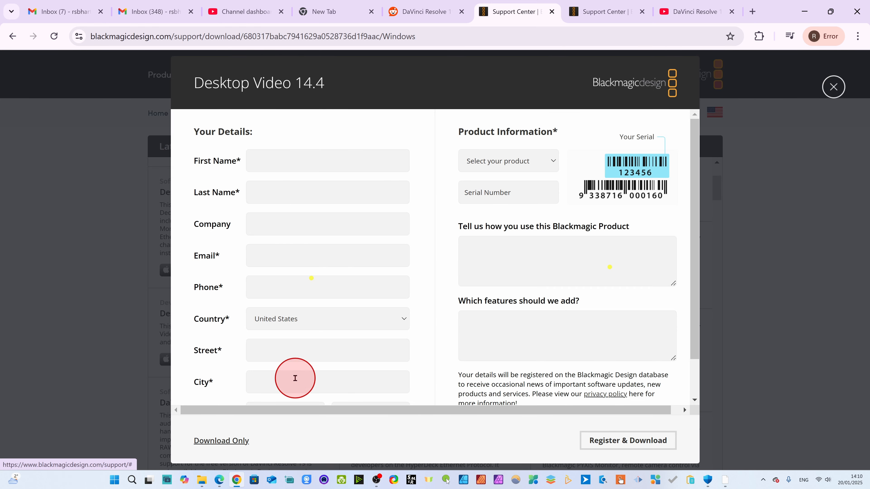
pyautogui.click(832, 89)
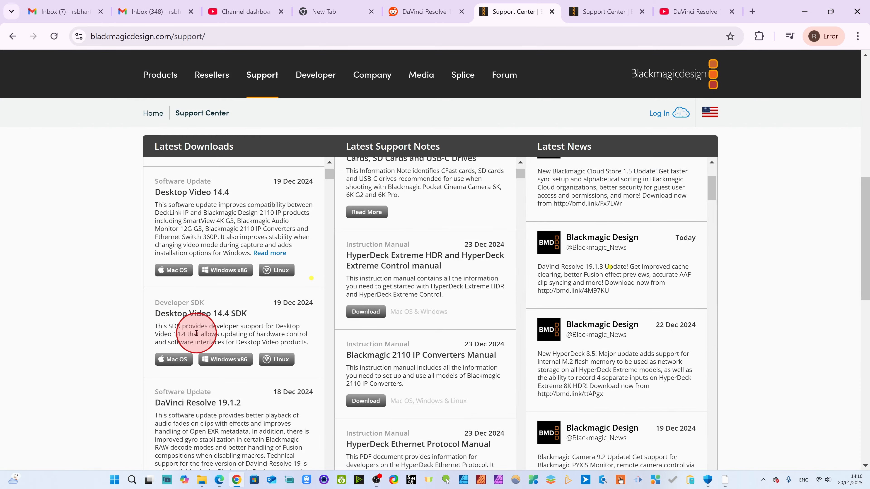
# Reread the DaVinci Resolve 19.1.3 release notes of the free version down to the additional information and close them
pyautogui.scroll(5, 220, 287)
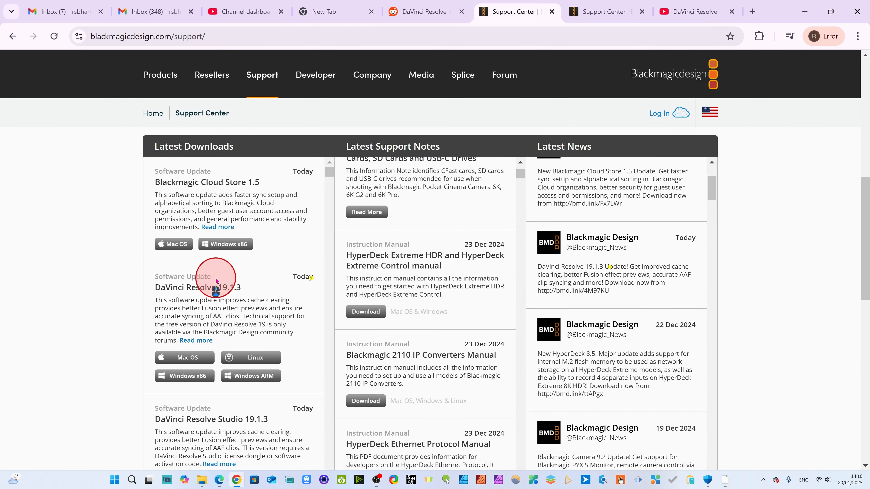
pyautogui.click(201, 341)
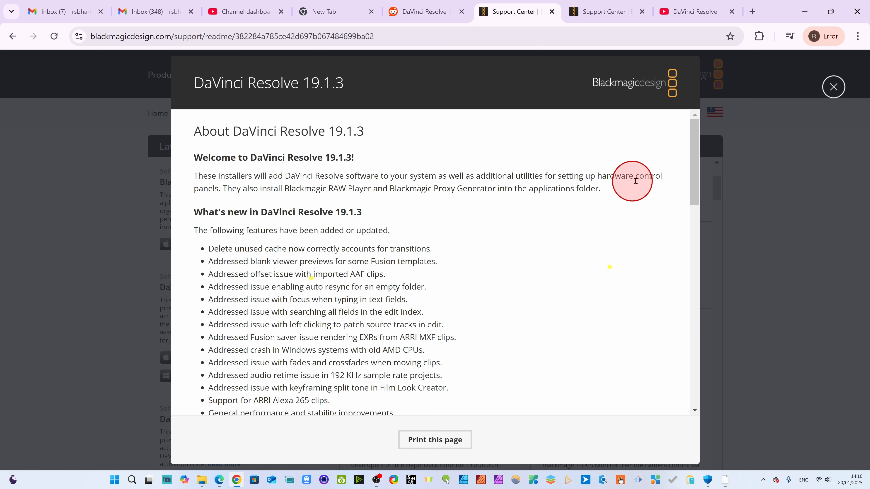
pyautogui.moveTo(695, 205); pyautogui.dragTo(695, 205)
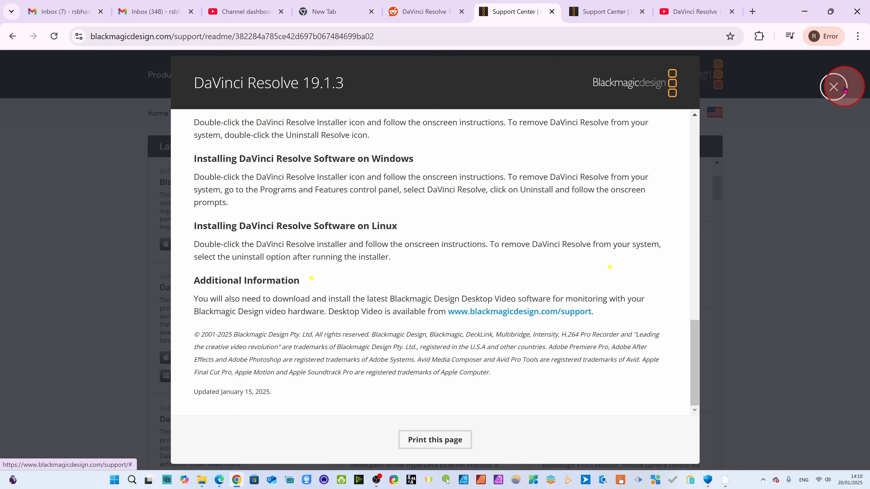
pyautogui.click(834, 87)
# Look over the Support Center page and read the feature list in the DaVinci Resolve Studio 19.1.3 release notes
pyautogui.scroll(5, 365, 304)
pyautogui.scroll(10, 305, 273)
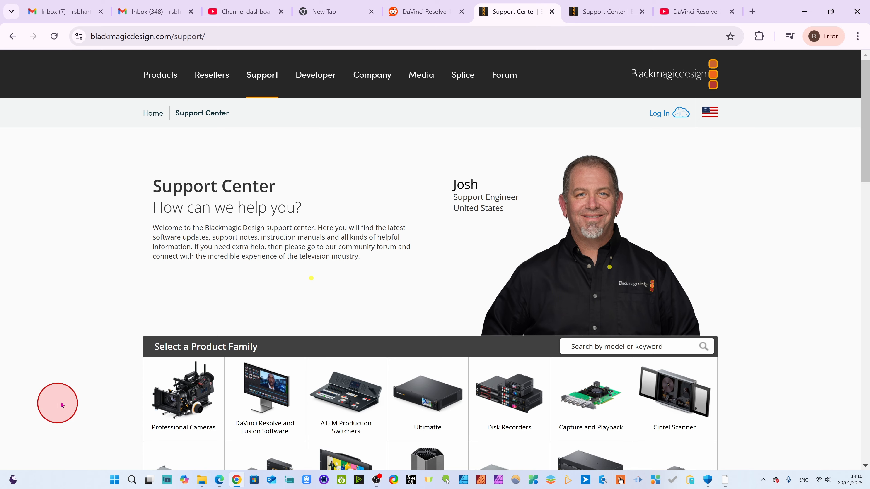
pyautogui.scroll(-3, 306, 391)
pyautogui.scroll(-10, 306, 391)
pyautogui.scroll(6, 301, 388)
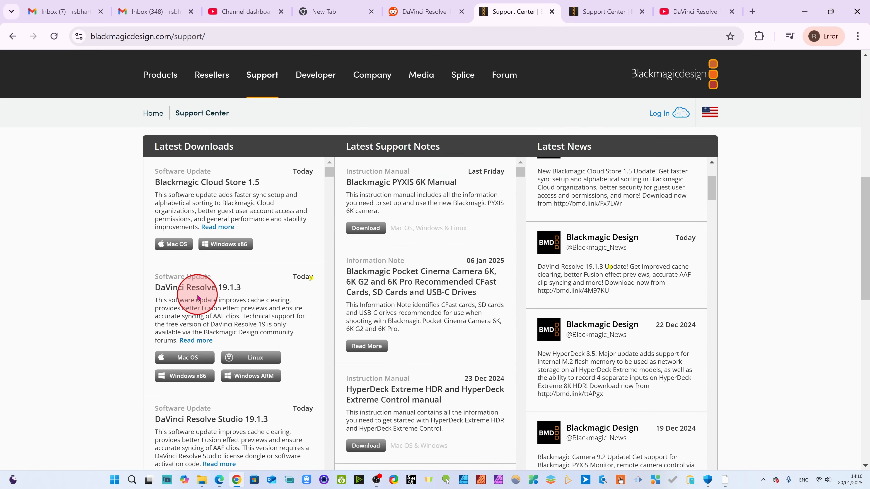
pyautogui.scroll(-8, 194, 359)
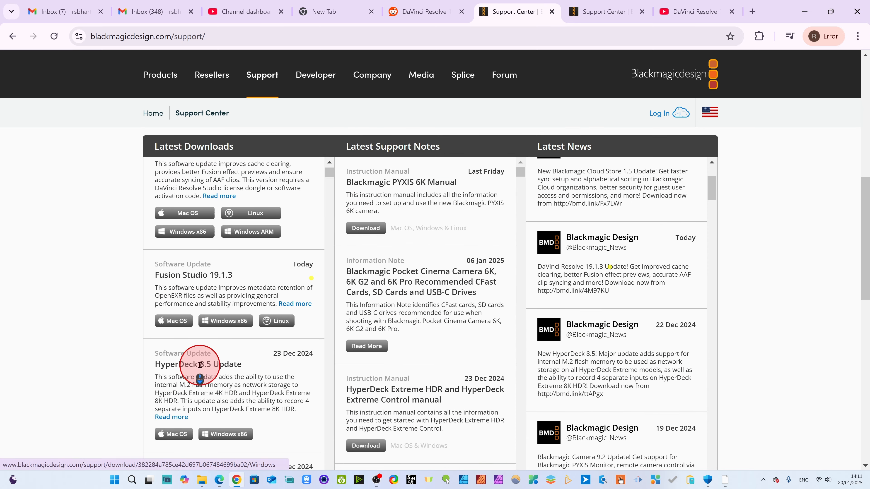
pyautogui.scroll(8, 181, 363)
pyautogui.scroll(-4, 286, 426)
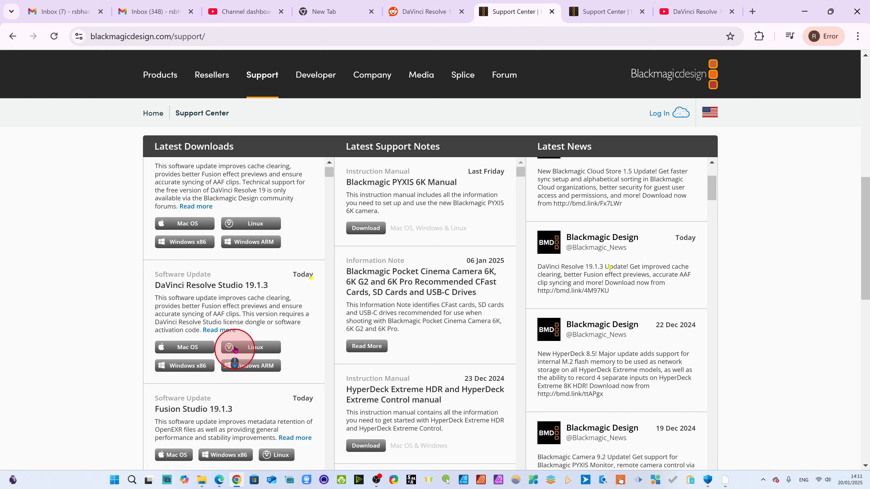
pyautogui.click(221, 324)
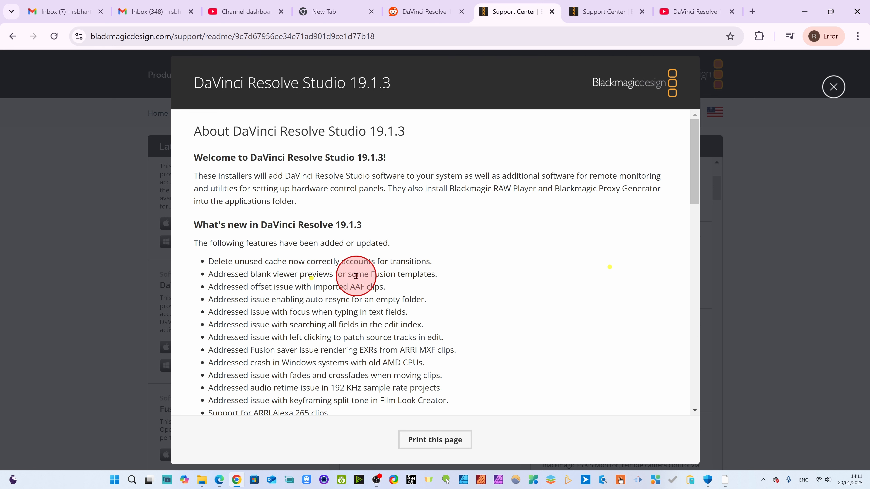
pyautogui.scroll(-4, 358, 283)
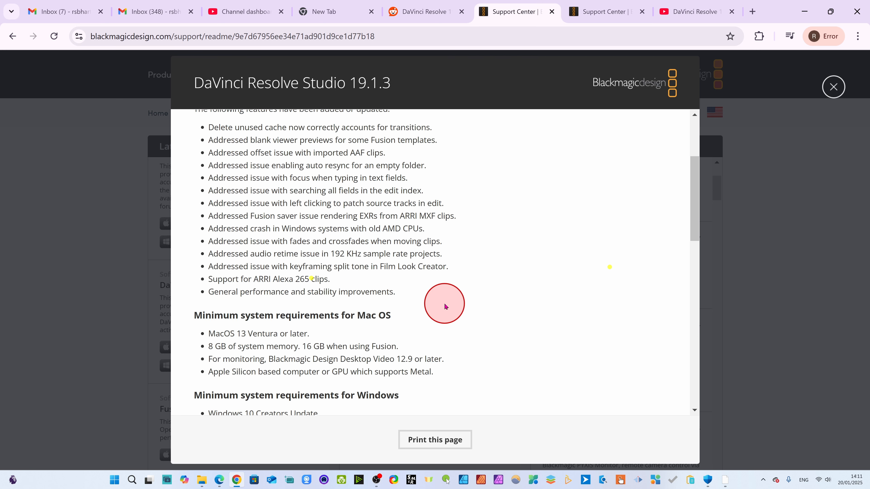
pyautogui.click(832, 86)
# Switch to DaVinci Resolve and play Timeline 14 from its beginning
pyautogui.moveTo(365, 481)
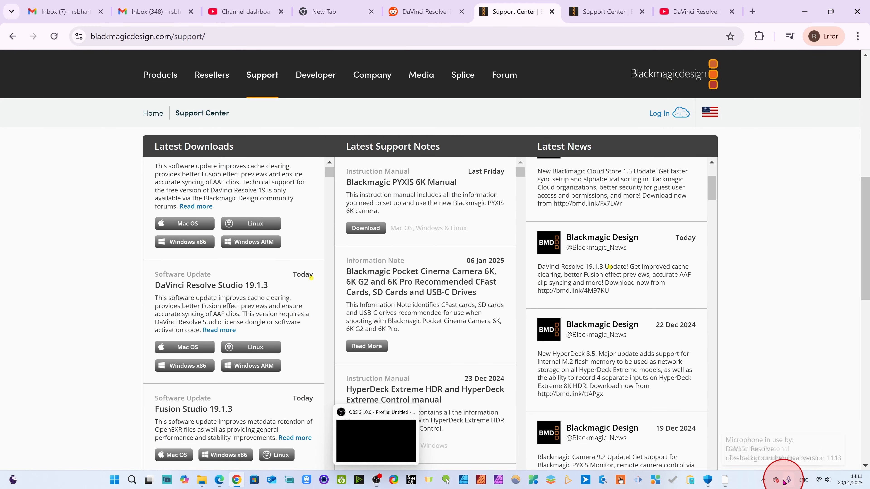
pyautogui.click(725, 480)
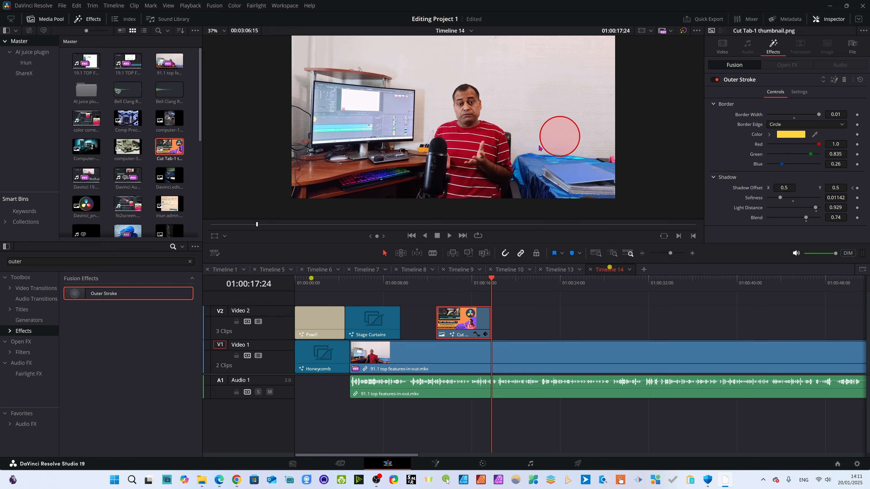
pyautogui.moveTo(492, 278); pyautogui.dragTo(296, 310)
pyautogui.press('space')
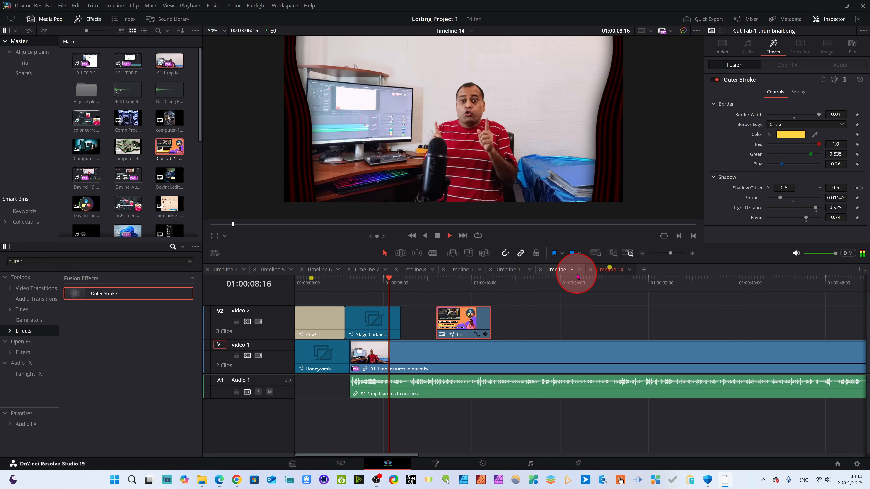
# Enable the Video 2 track again and stop the playback of Timeline 14
pyautogui.click(437, 236)
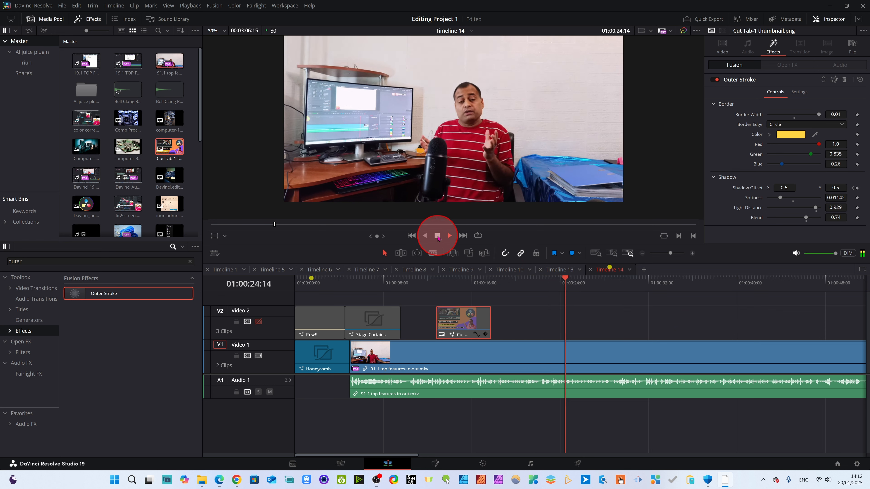
pyautogui.click(258, 322)
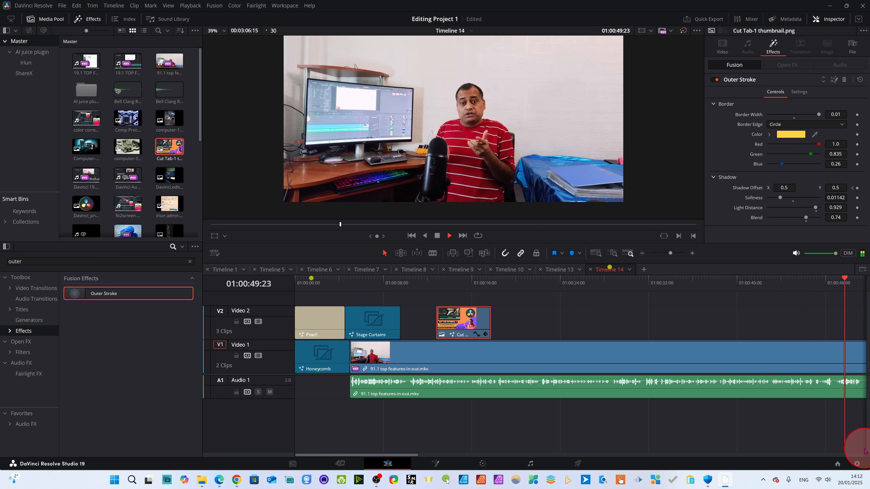
pyautogui.click(437, 236)
# Scrub Timeline 14 back through the effects to 01:00:02:09 in the Pow!! title and expand the Effects category
pyautogui.moveTo(575, 284); pyautogui.dragTo(419, 325)
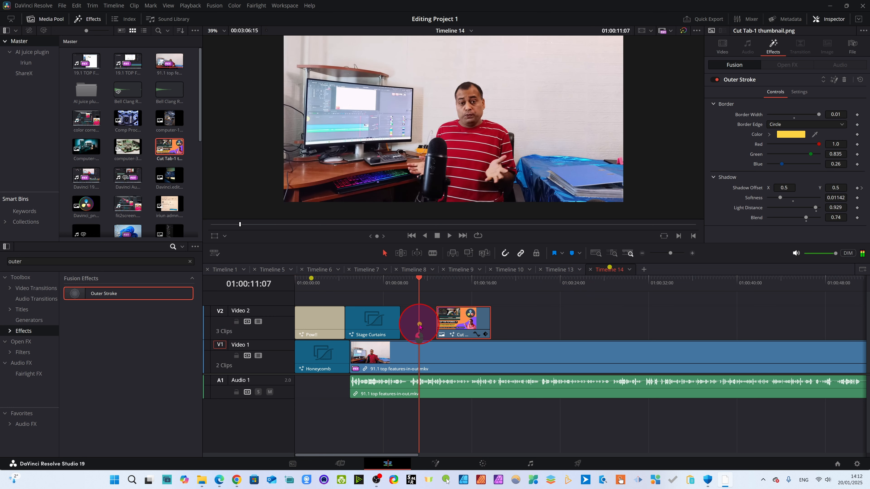
pyautogui.moveTo(118, 291); pyautogui.dragTo(416, 293)
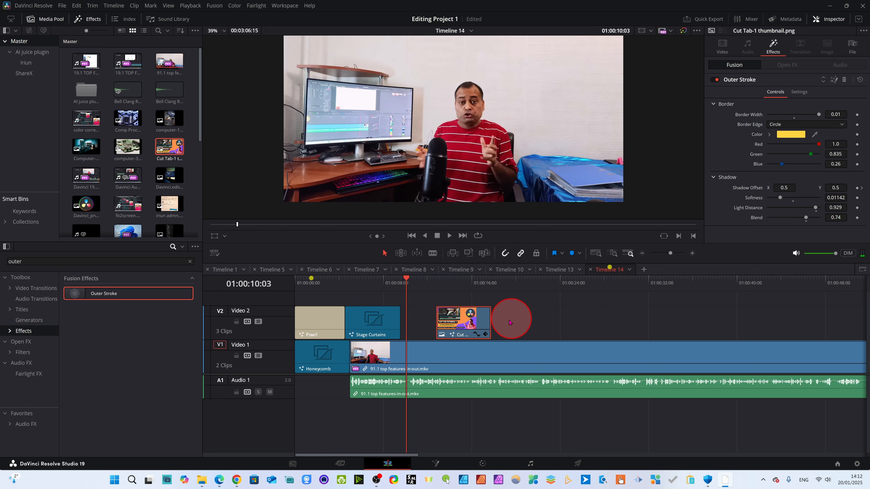
pyautogui.moveTo(405, 286); pyautogui.dragTo(324, 302)
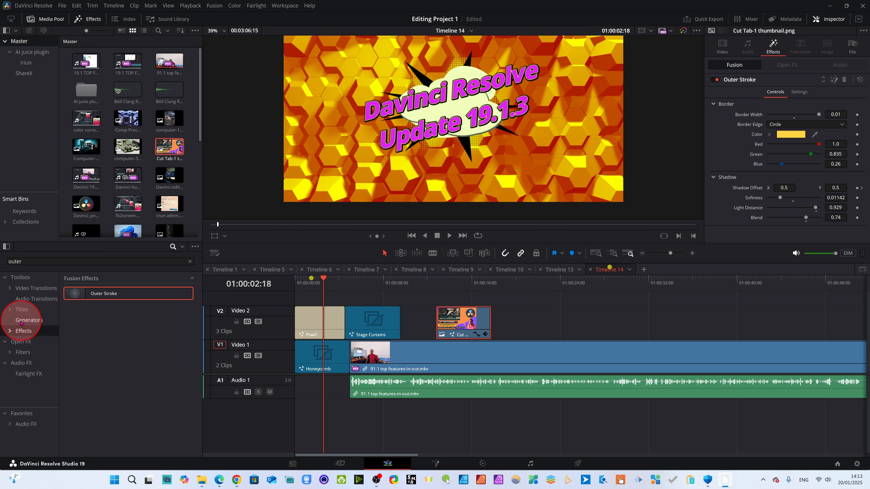
pyautogui.click(10, 331)
pyautogui.click(324, 287)
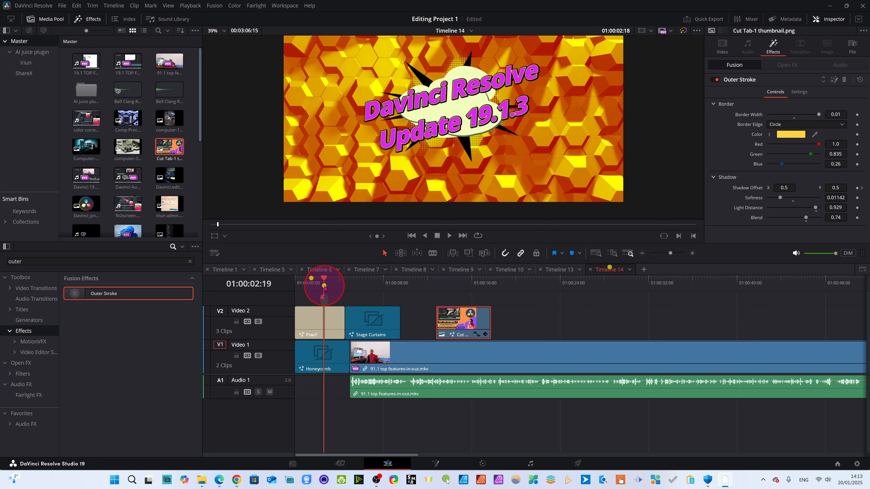
pyautogui.moveTo(325, 287); pyautogui.dragTo(321, 286)
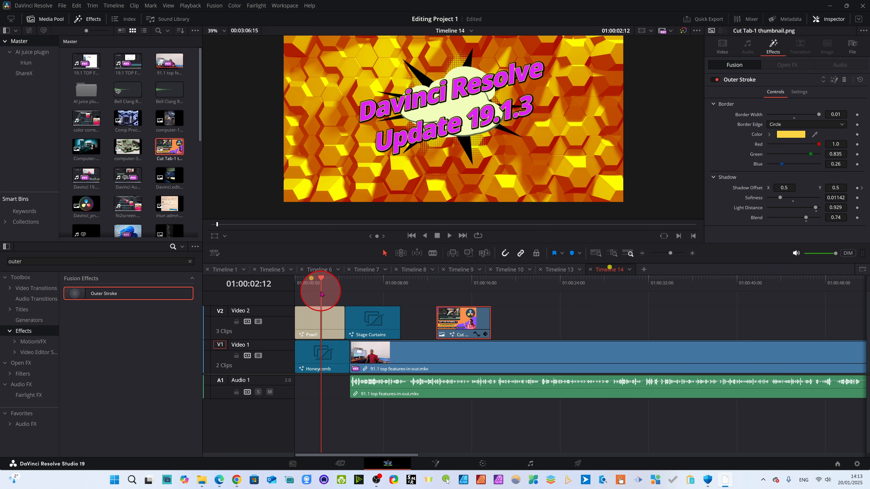
pyautogui.moveTo(319, 292); pyautogui.dragTo(318, 292)
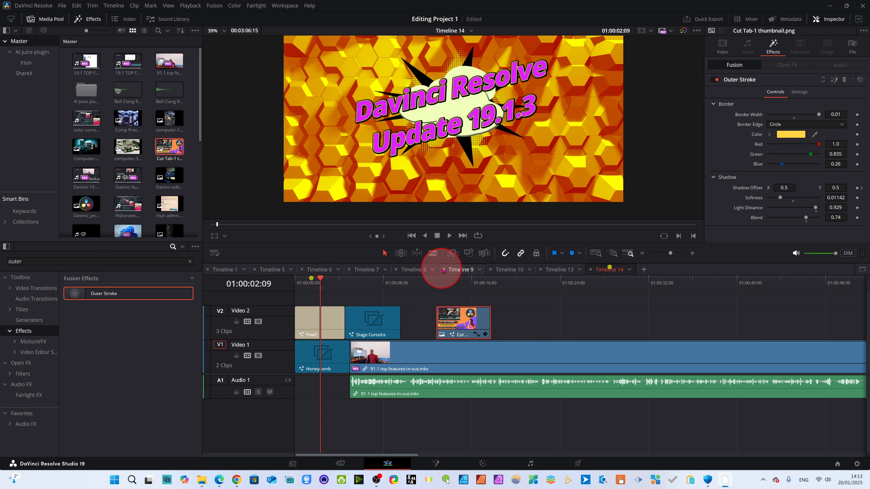